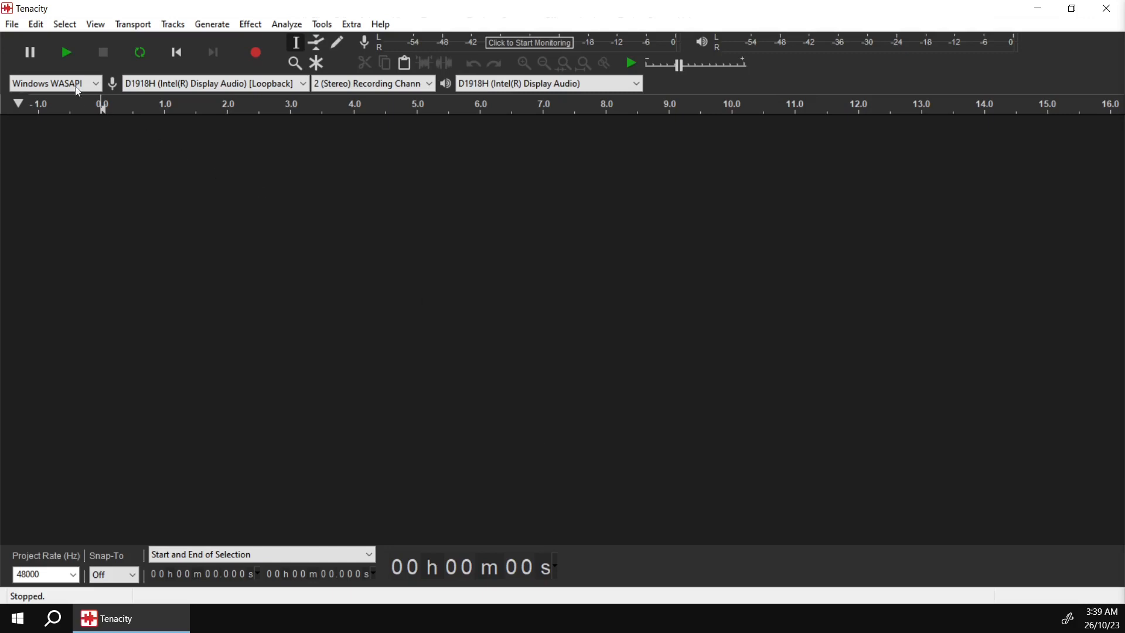
- Import the abstract-fashion-pop-131283 audio file and run Beat Finder on the whole track with a threshold percentage of 90
{"action": "left_click_drag", "start_coordinate": [892, 317], "coordinate": [516, 283]}
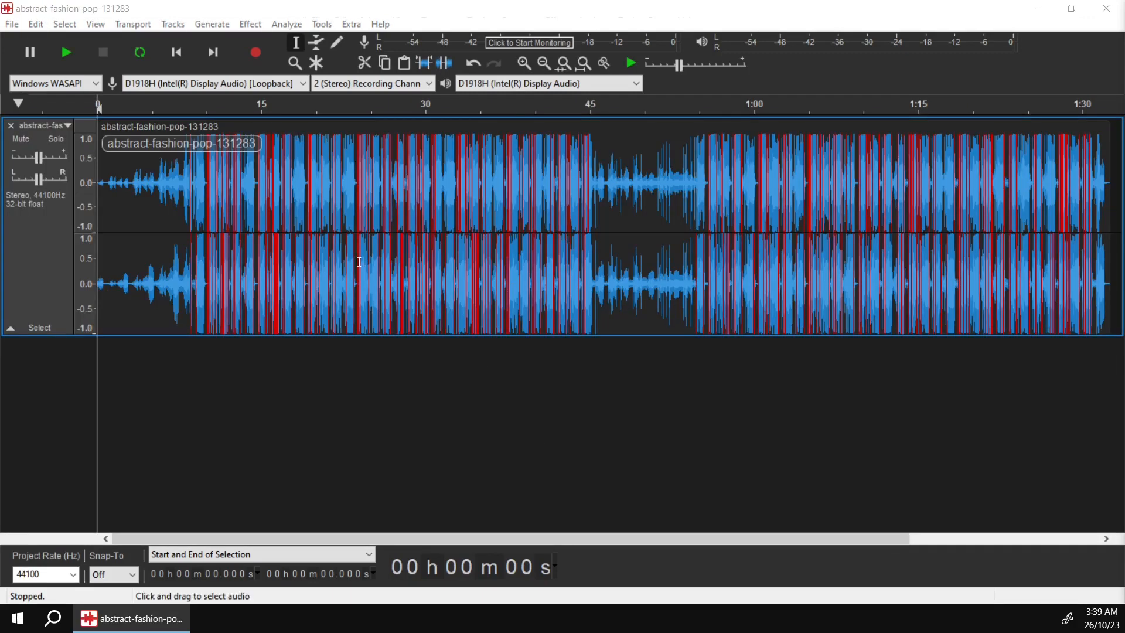
{"action": "left_click", "coordinate": [39, 276]}
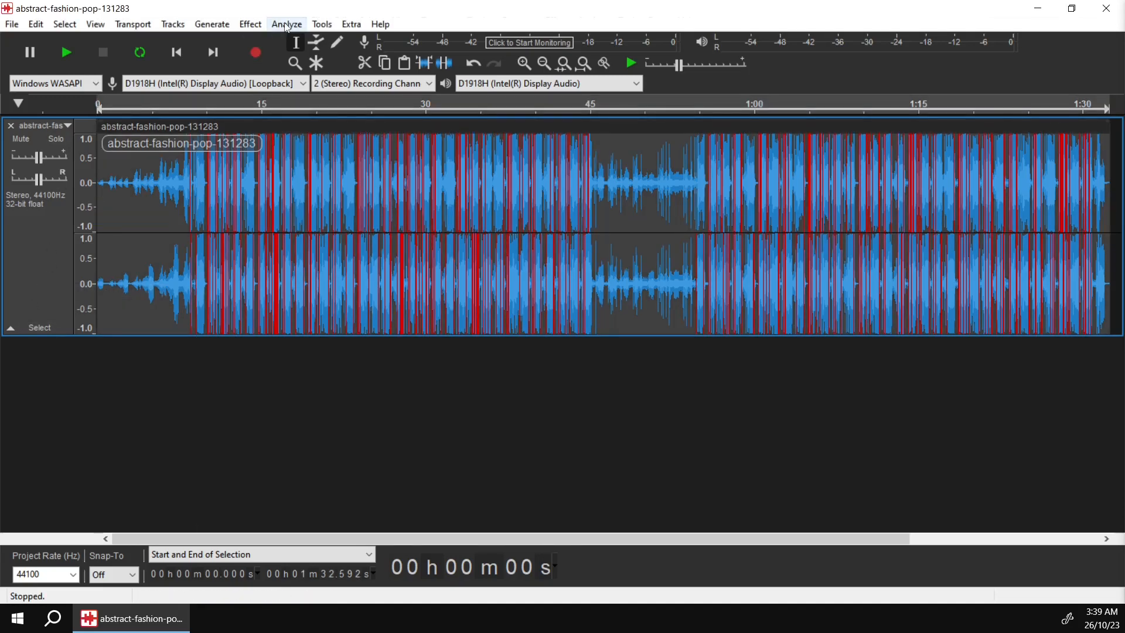
{"action": "left_click", "coordinate": [287, 25]}
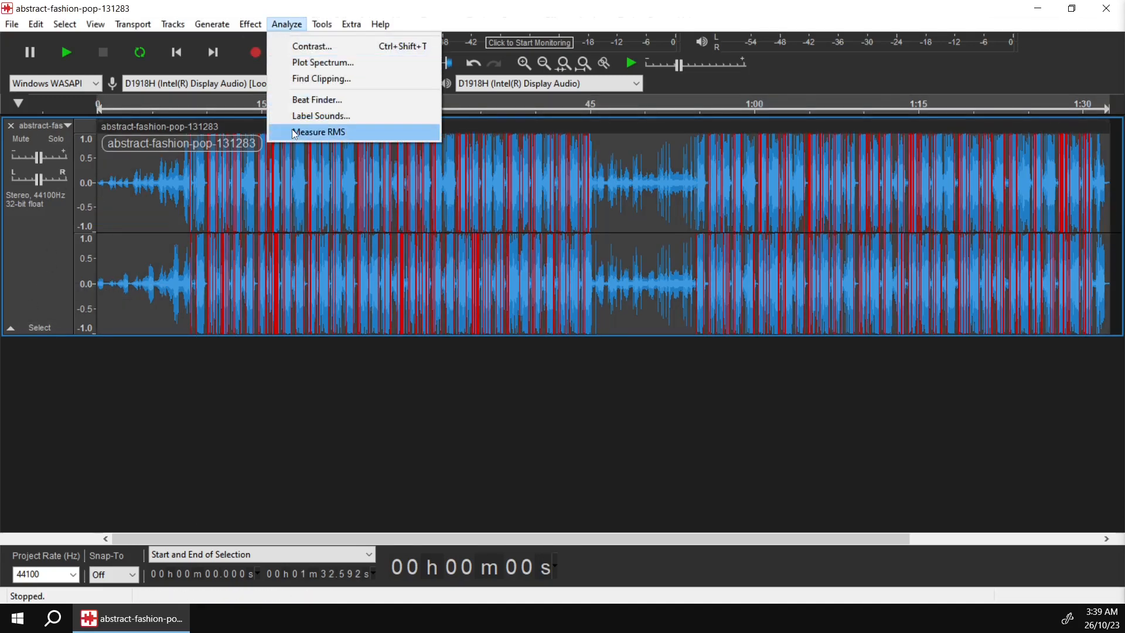
{"action": "left_click", "coordinate": [296, 101]}
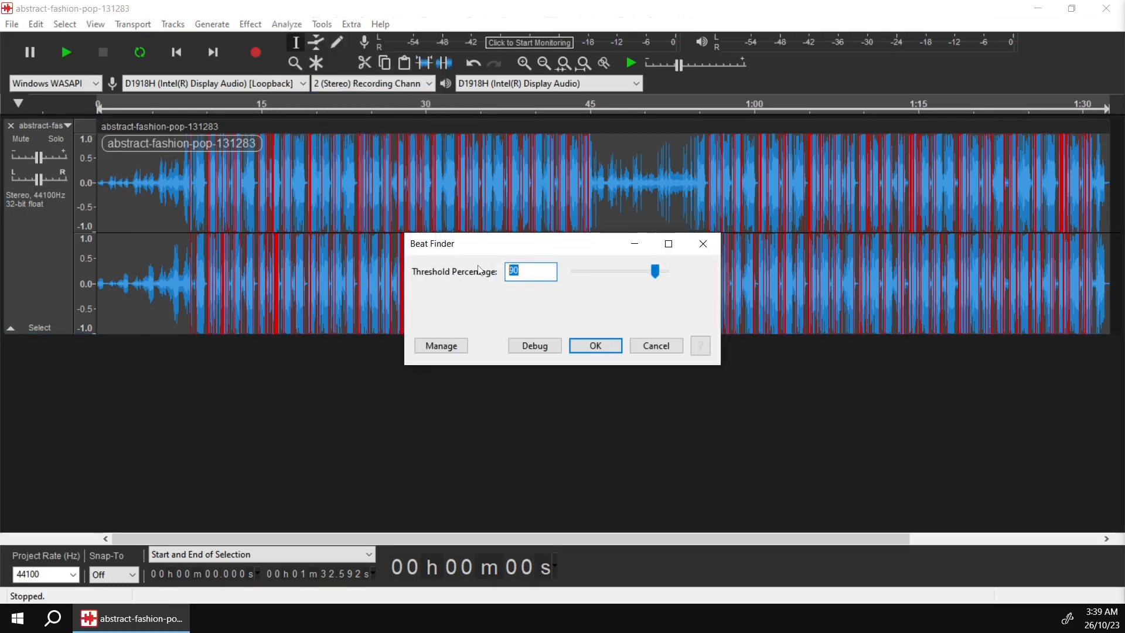
{"action": "left_click", "coordinate": [587, 344]}
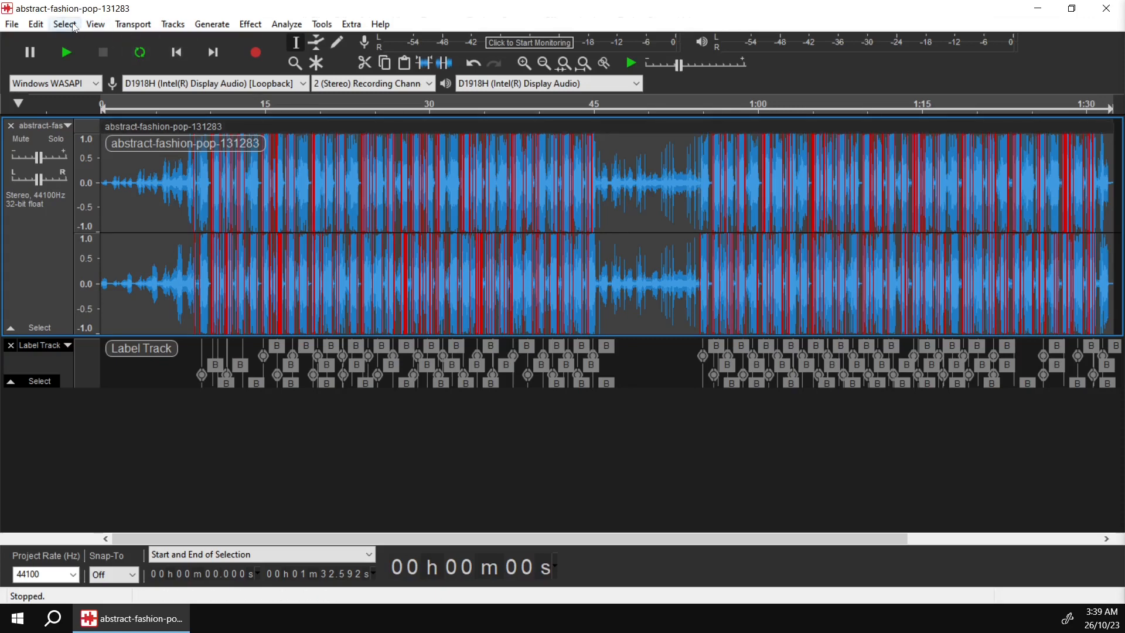
- Export the beat labels to a text file named Label Track.txt, and close the project without saving it
{"action": "left_click", "coordinate": [46, 26]}
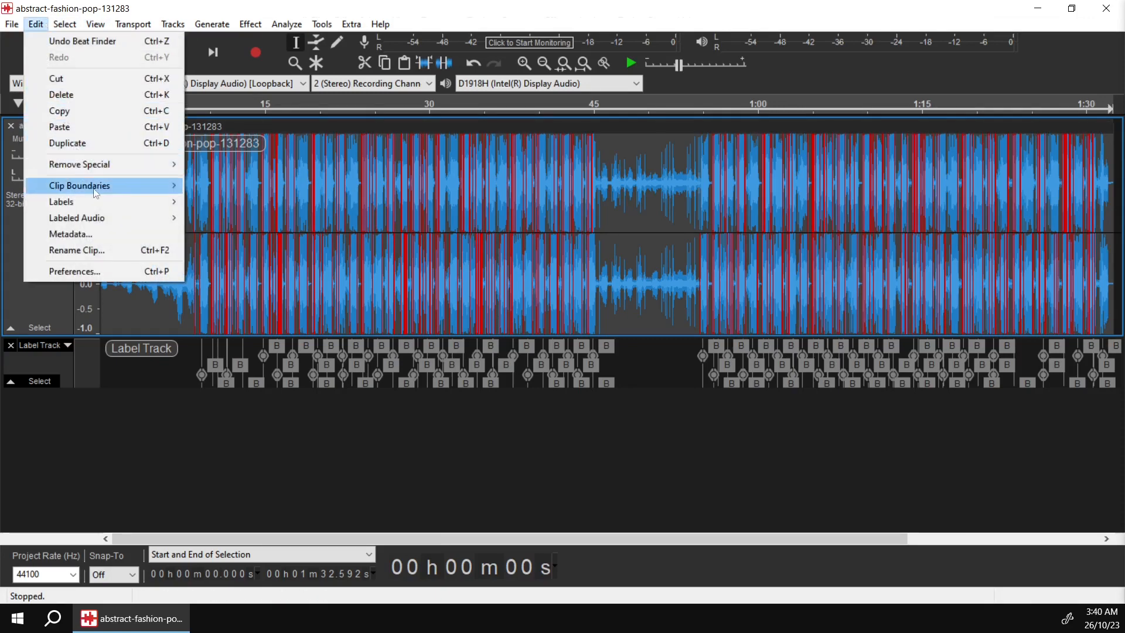
{"action": "left_click", "coordinate": [191, 199]}
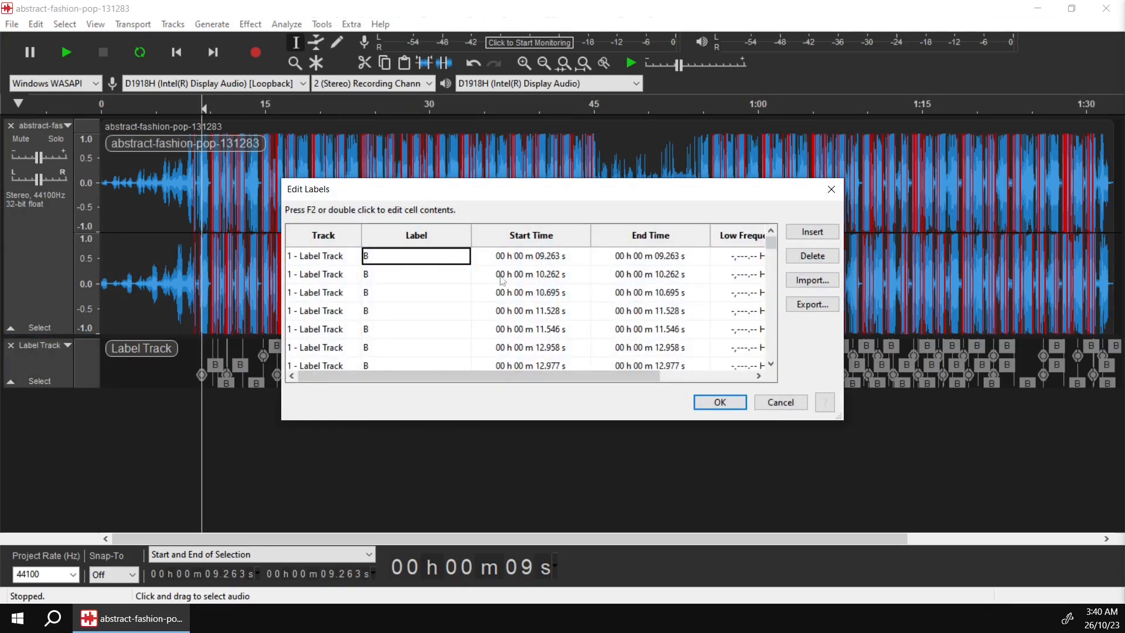
{"action": "scroll", "coordinate": [502, 307], "scroll_direction": "down", "scroll_amount": 10}
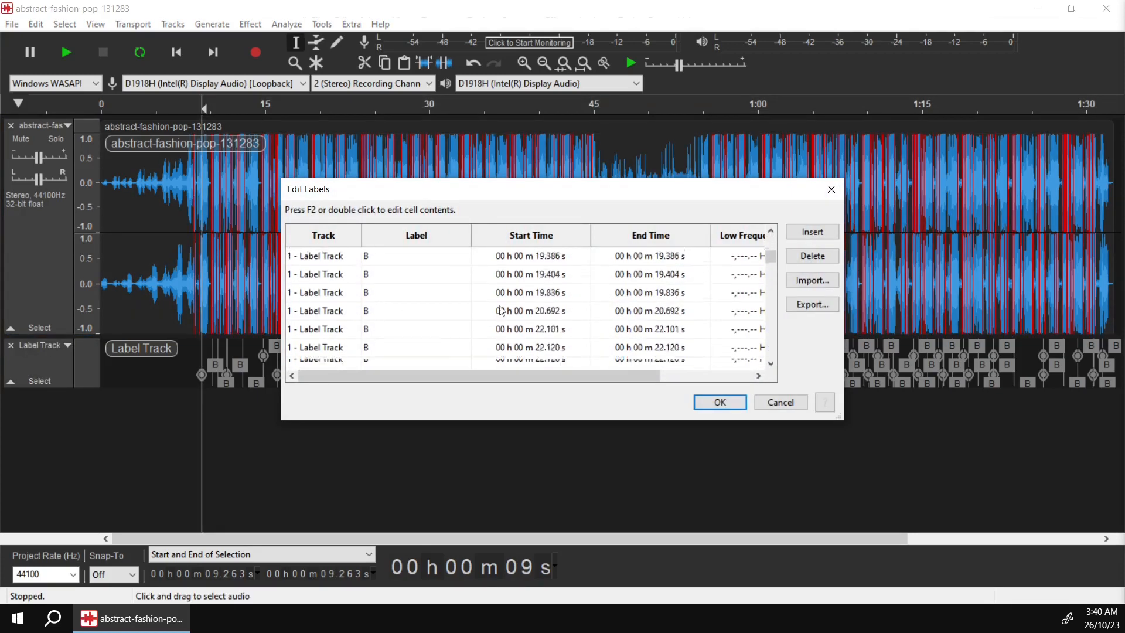
{"action": "scroll", "coordinate": [502, 310], "scroll_direction": "up", "scroll_amount": 10}
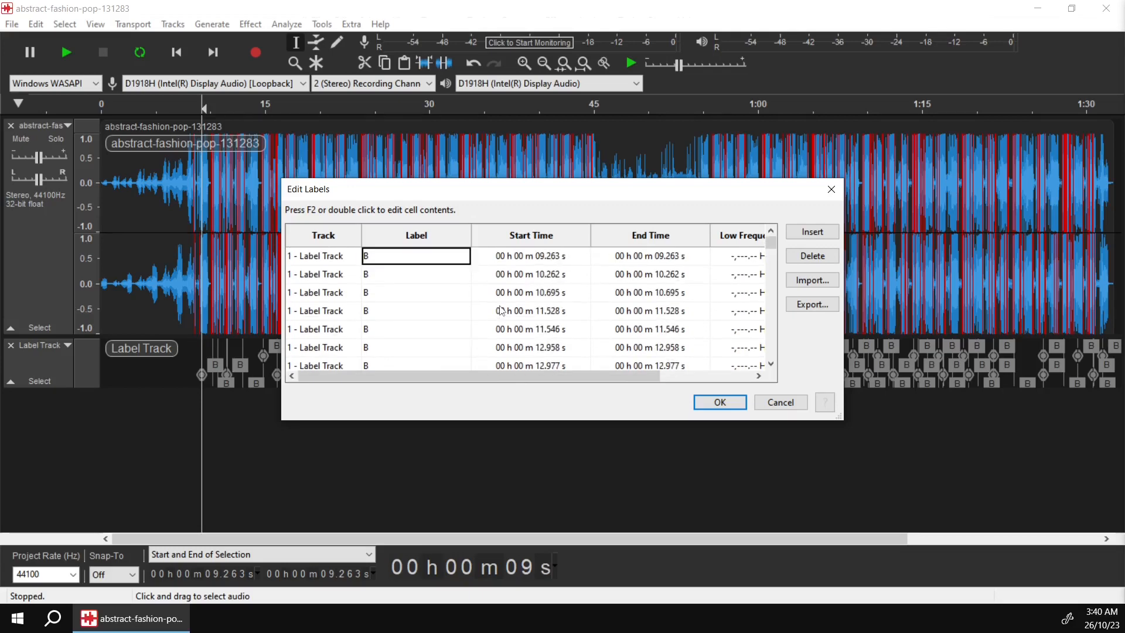
{"action": "left_click", "coordinate": [809, 305]}
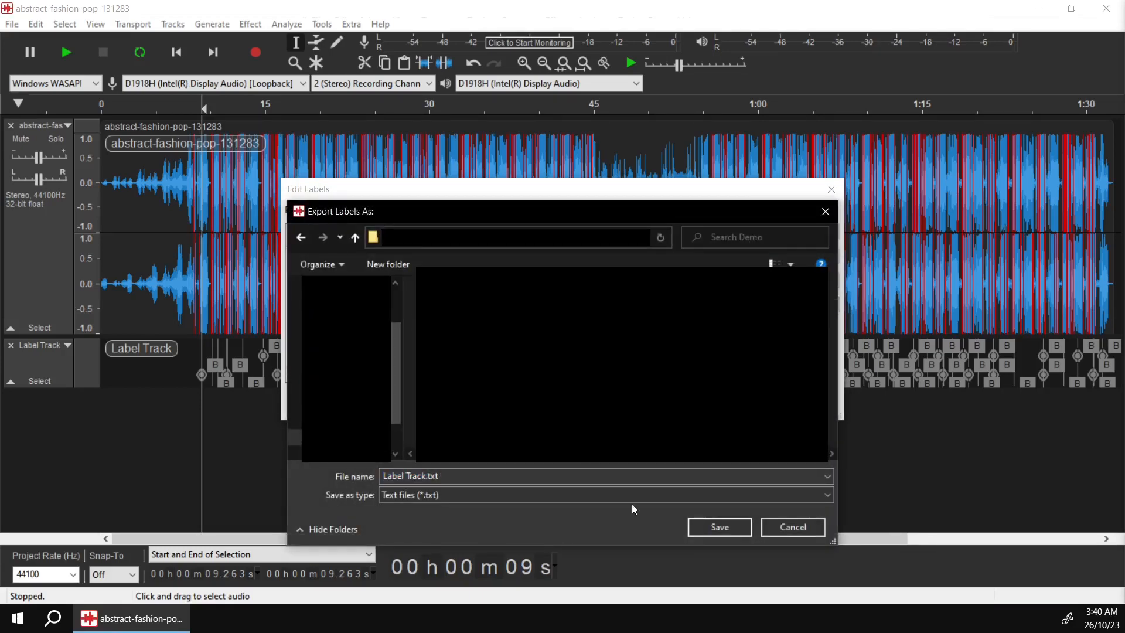
{"action": "left_click", "coordinate": [722, 528]}
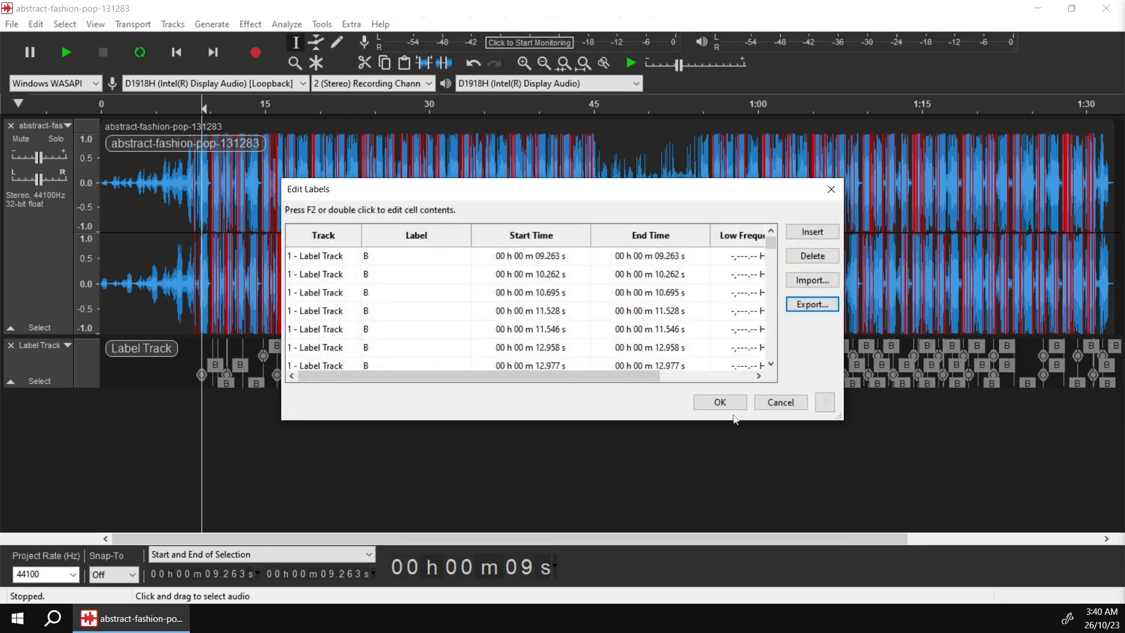
{"action": "left_click", "coordinate": [719, 401]}
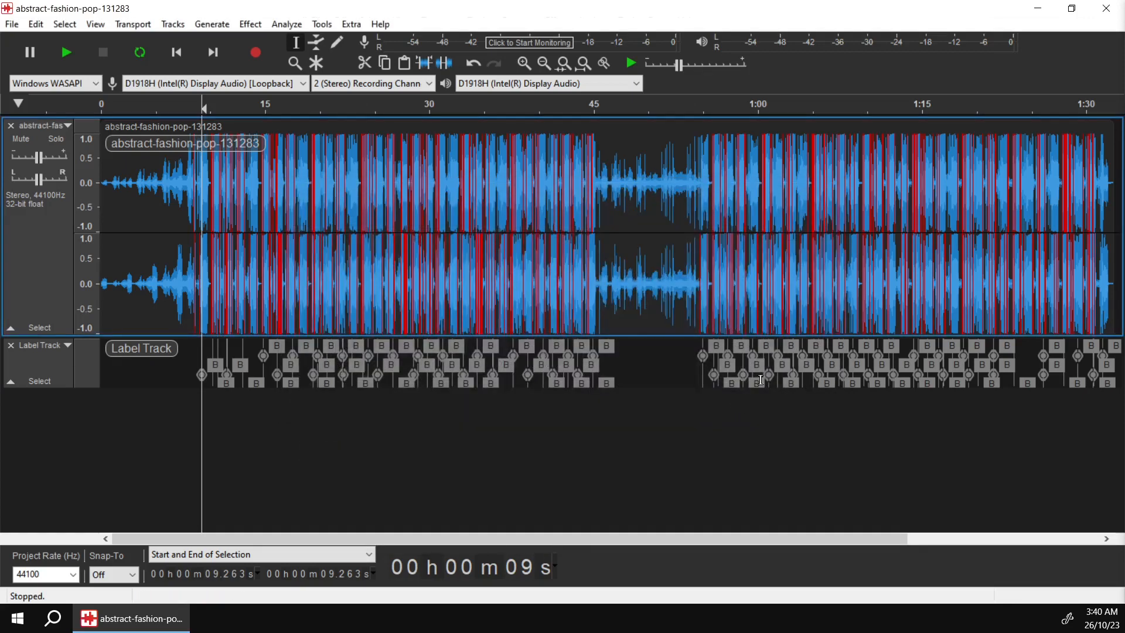
{"action": "left_click", "coordinate": [1104, 6]}
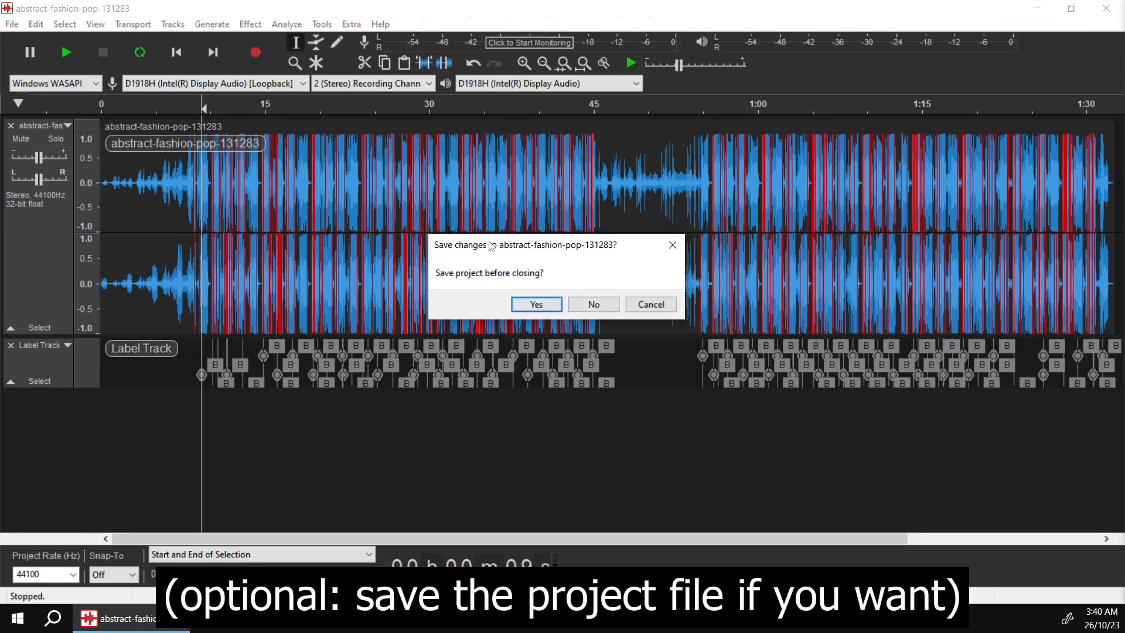
{"action": "left_click", "coordinate": [608, 309]}
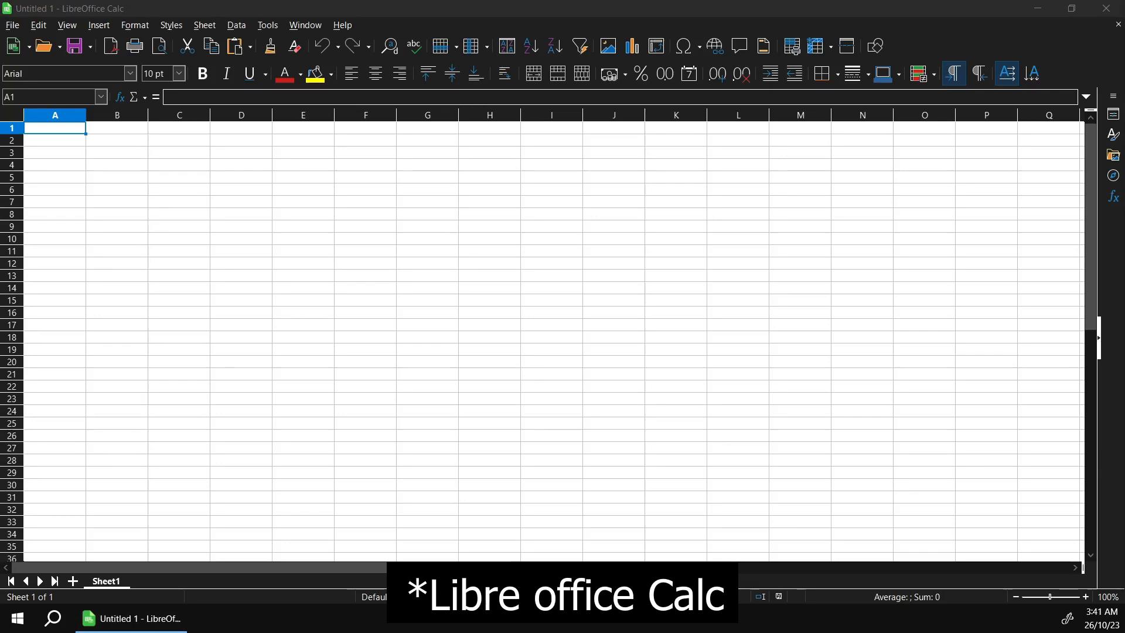
- Switch to LibreOffice Calc and open Label Track.txt, adding Tab as a separator in the text import
{"action": "left_click", "coordinate": [10, 26]}
{"action": "left_click", "coordinate": [24, 57]}
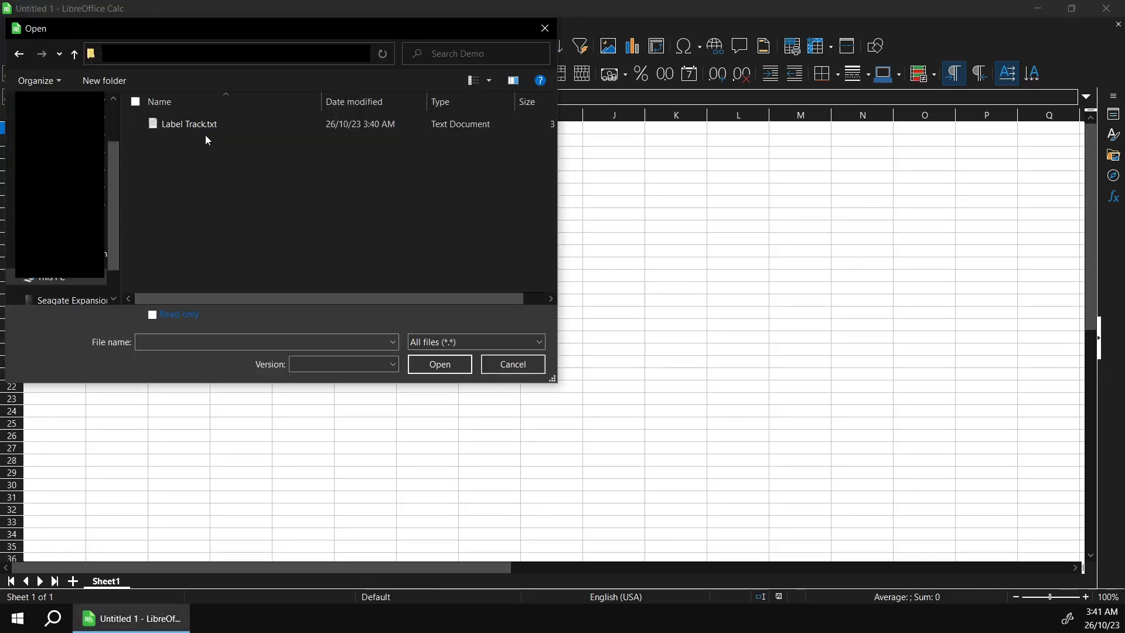
{"action": "left_click", "coordinate": [206, 126]}
{"action": "left_click", "coordinate": [430, 367]}
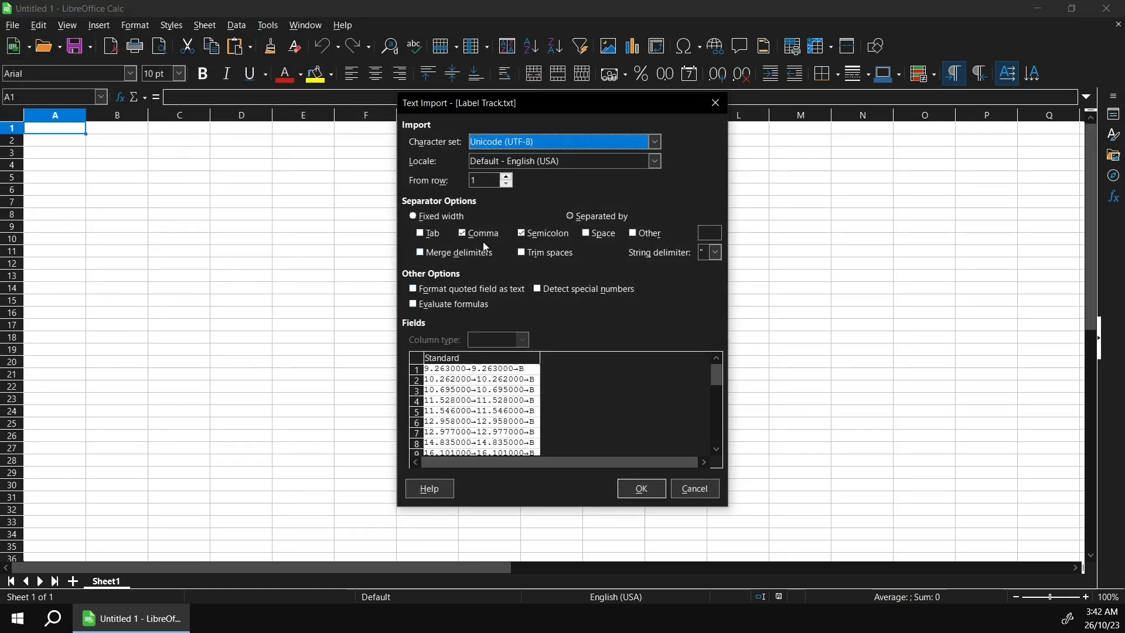
{"action": "left_click", "coordinate": [432, 234]}
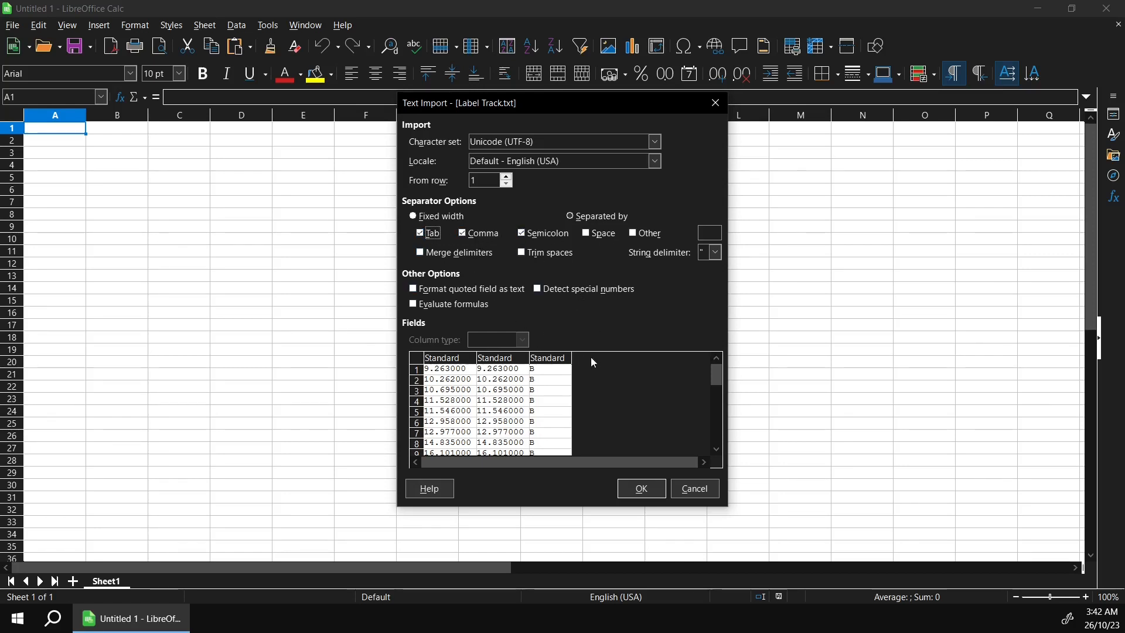
{"action": "left_click", "coordinate": [641, 490]}
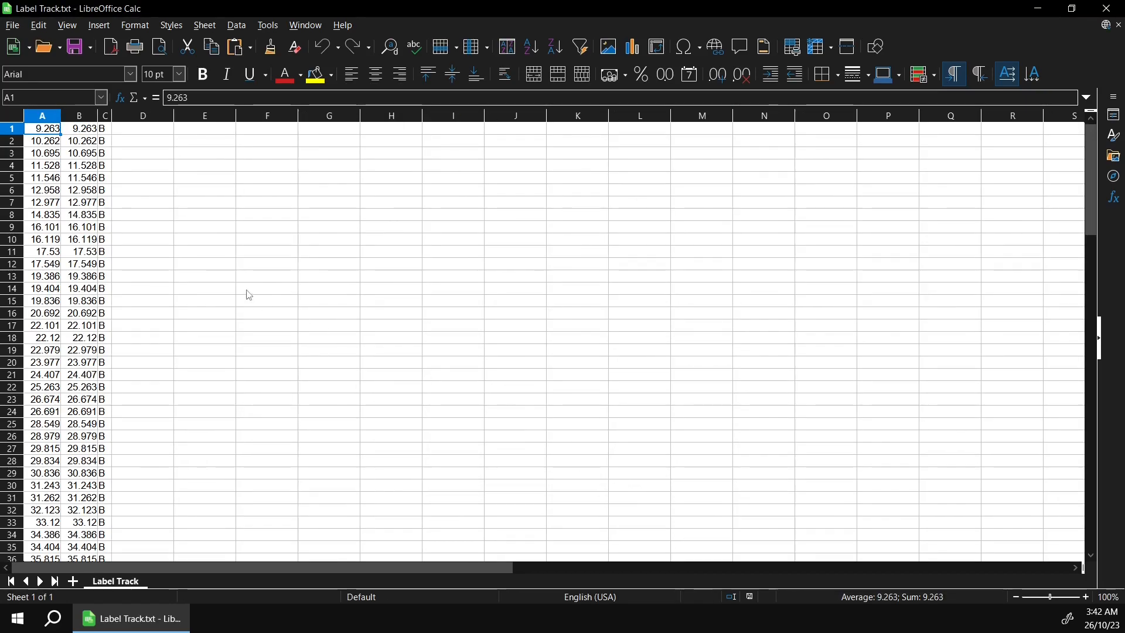
- Delete column B with the duplicate end times and widen column A
{"action": "left_click_drag", "start_coordinate": [61, 113], "coordinate": [158, 114]}
{"action": "left_click", "coordinate": [282, 152]}
{"action": "left_click", "coordinate": [124, 116]}
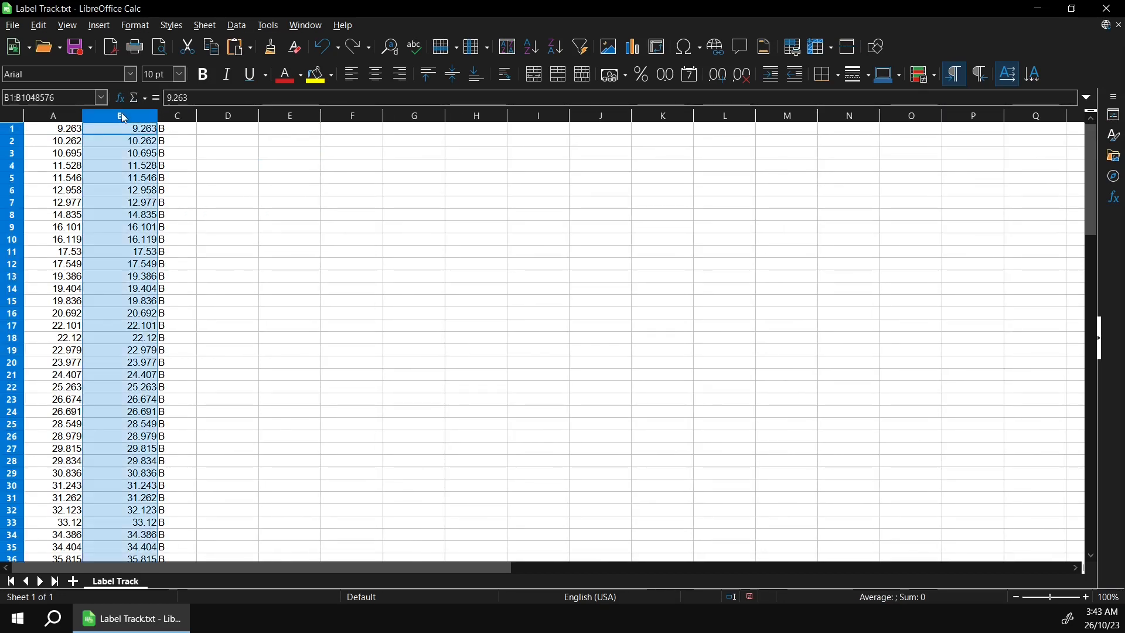
{"action": "right_click", "coordinate": [124, 117]}
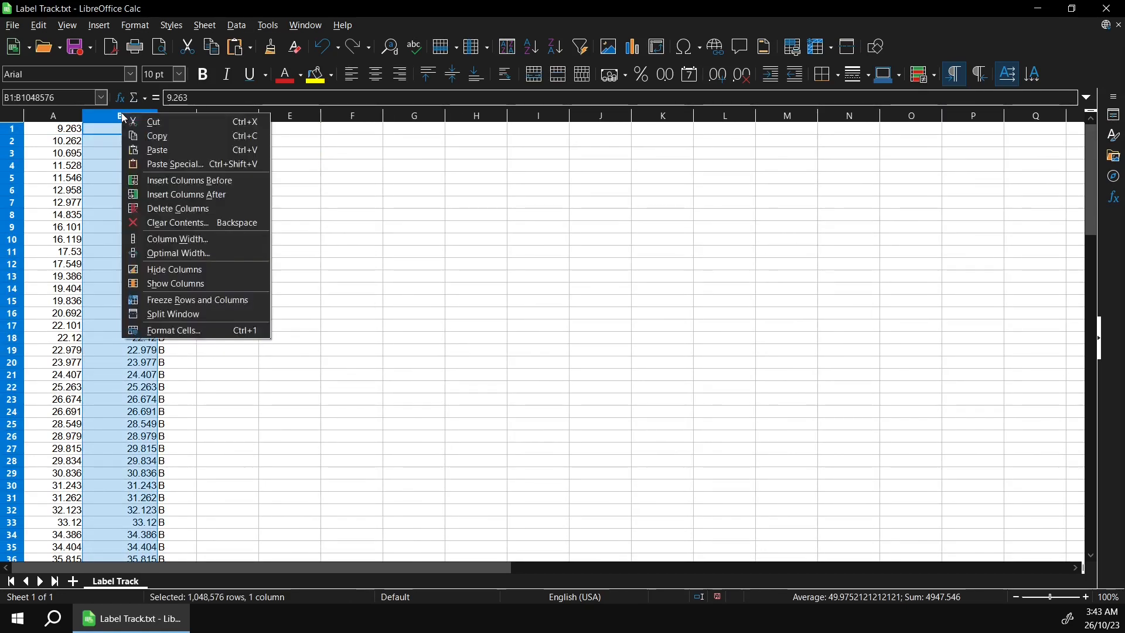
{"action": "left_click", "coordinate": [181, 206]}
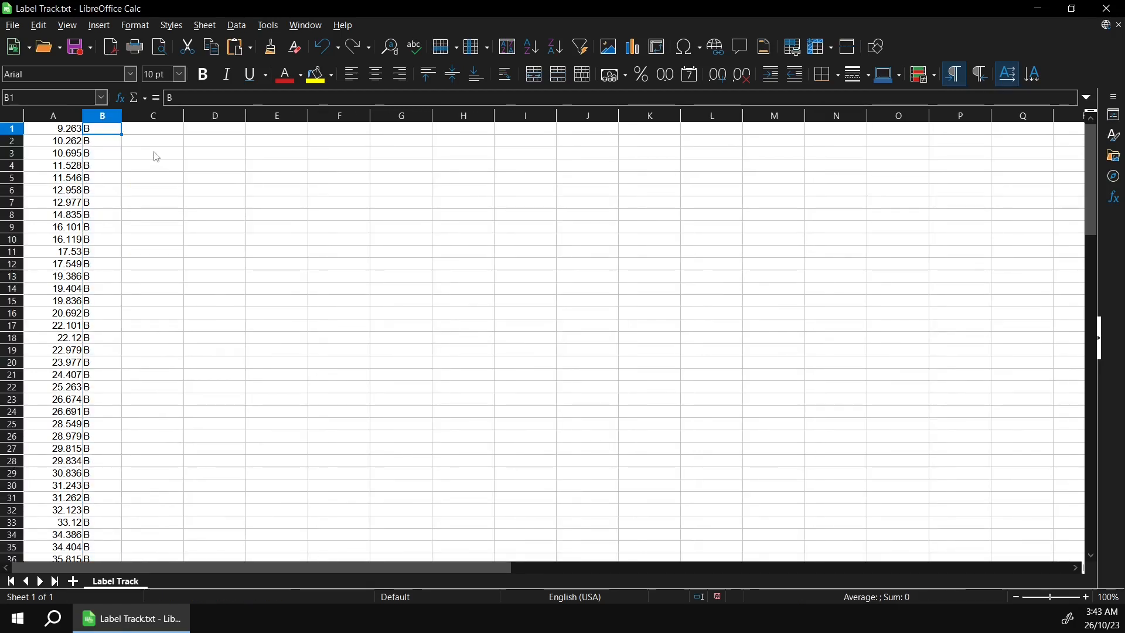
{"action": "left_click", "coordinate": [105, 130]}
{"action": "left_click_drag", "start_coordinate": [83, 116], "coordinate": [105, 117]}
- Enter the formula =TEXT(A1/86400,"hh:mm:ss.000") in cell D1 to convert the first beat time to a timecode
{"action": "left_click", "coordinate": [215, 133]}
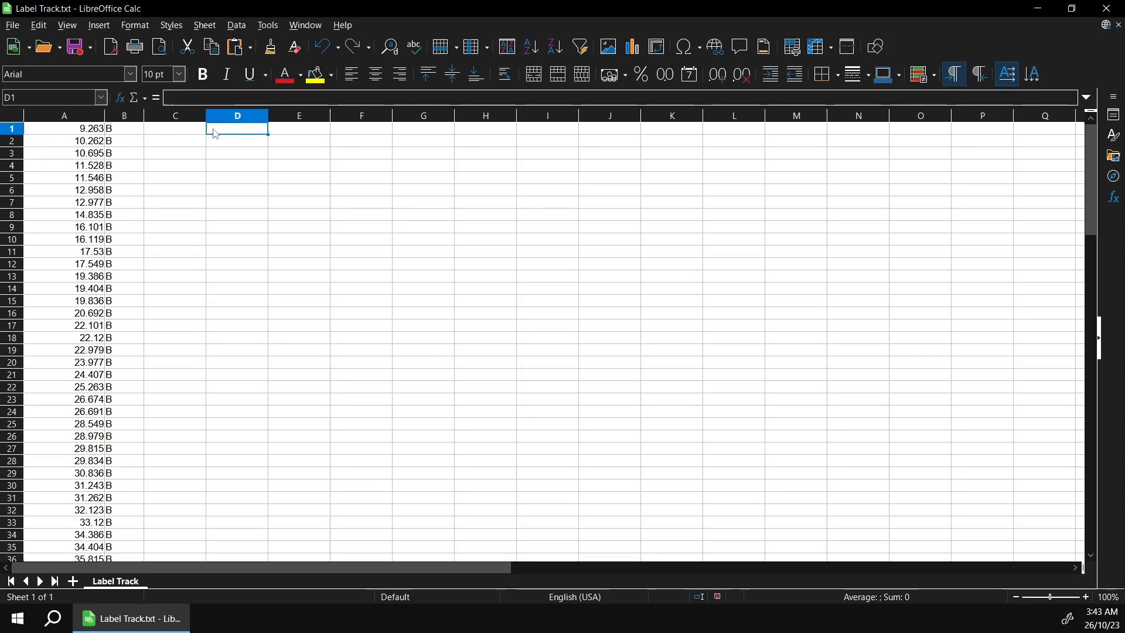
{"action": "type", "text": "="}
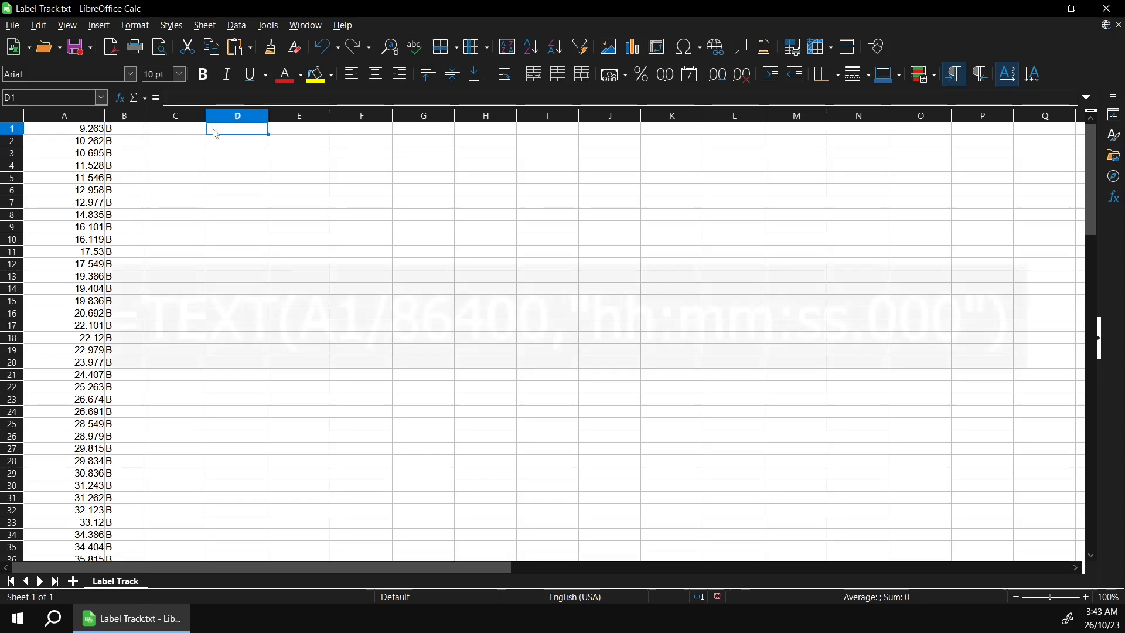
{"action": "type", "text": "TE"}
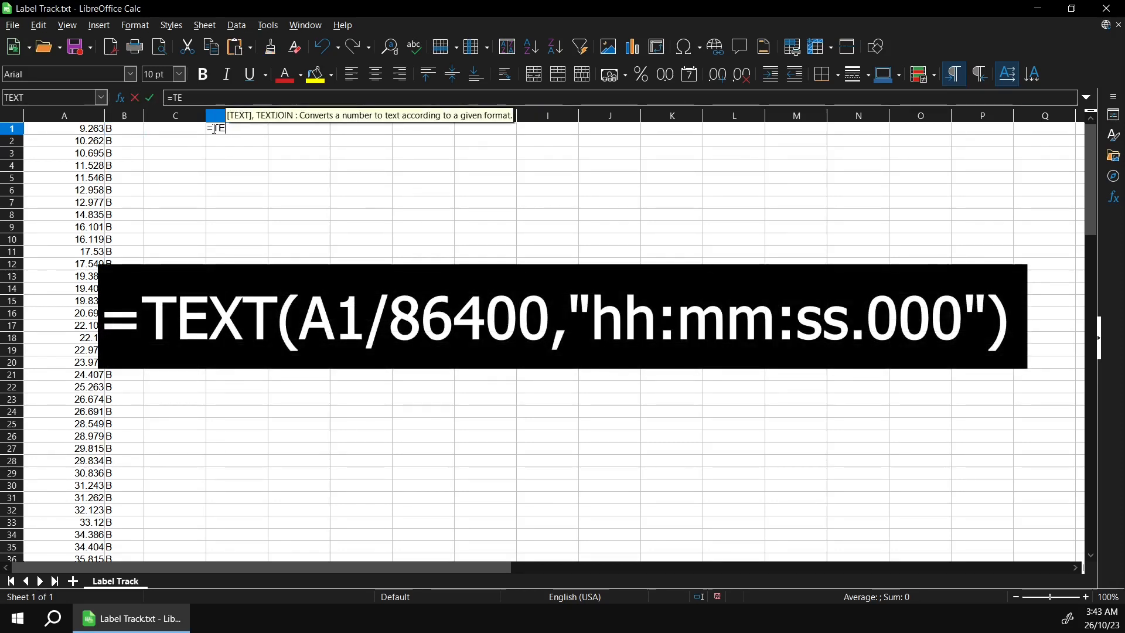
{"action": "type", "text": "XT("}
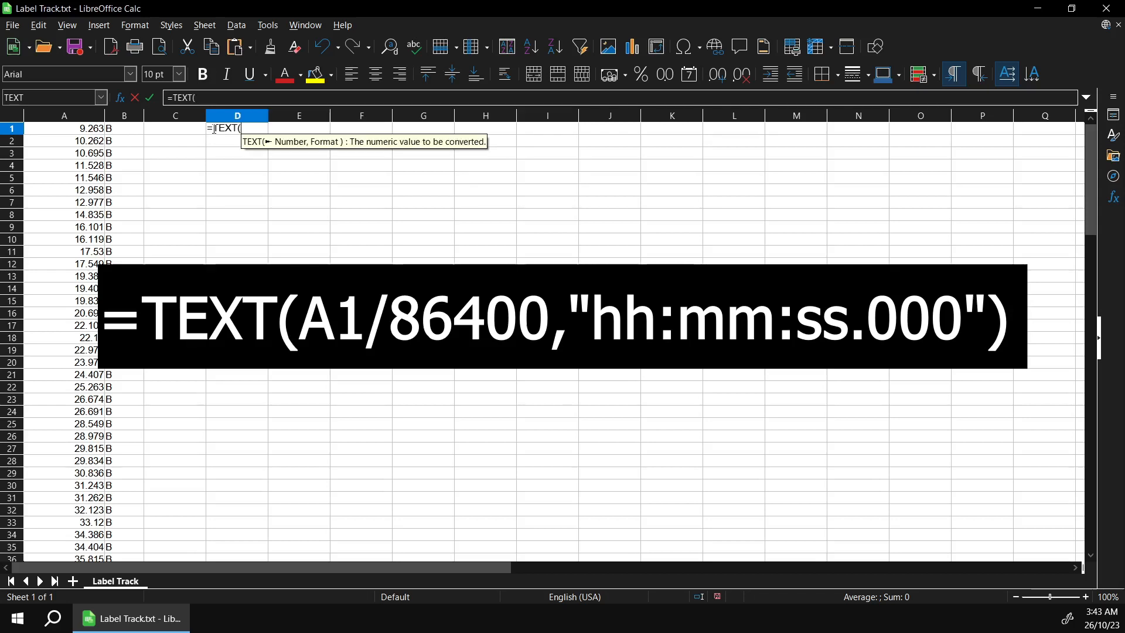
{"action": "left_click", "coordinate": [95, 132]}
{"action": "type", "text": "/"}
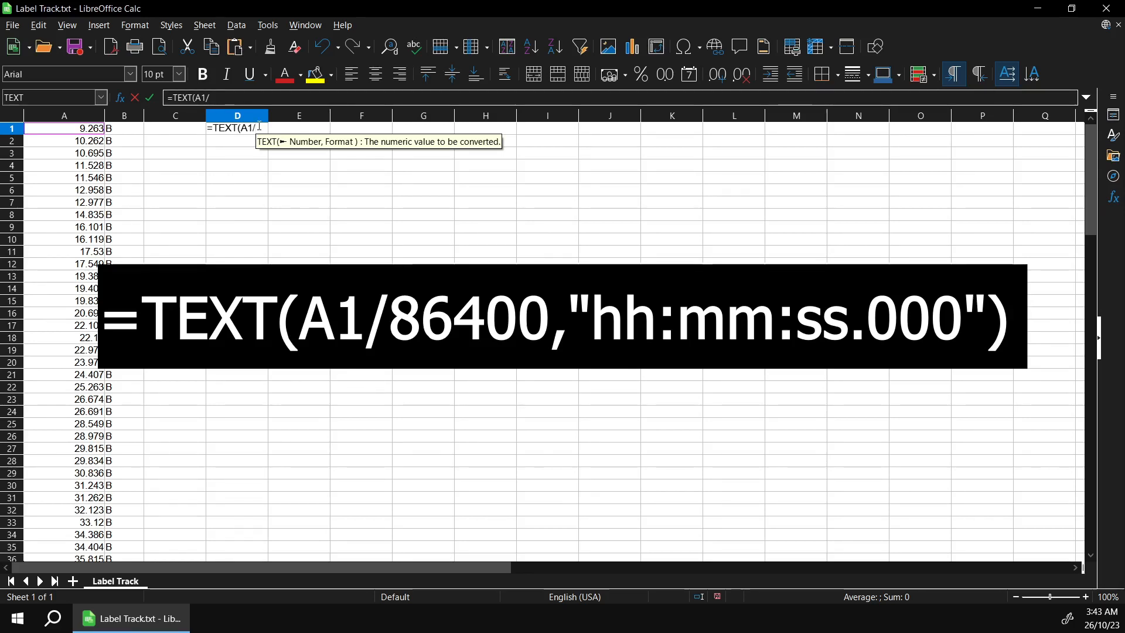
{"action": "type", "text": "864"}
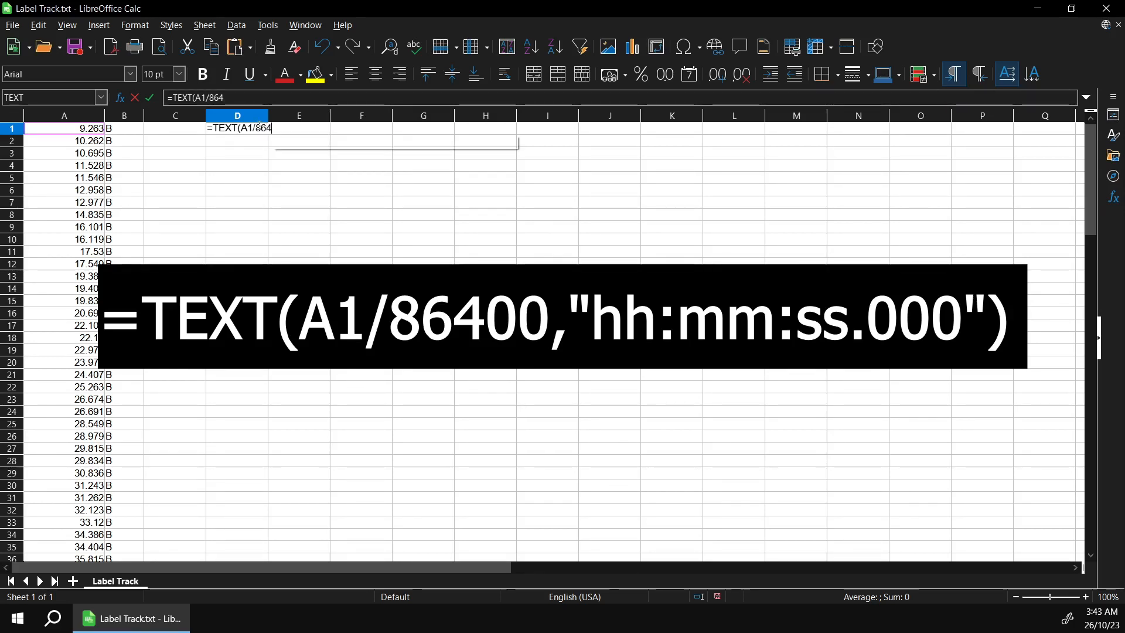
{"action": "type", "text": "00"}
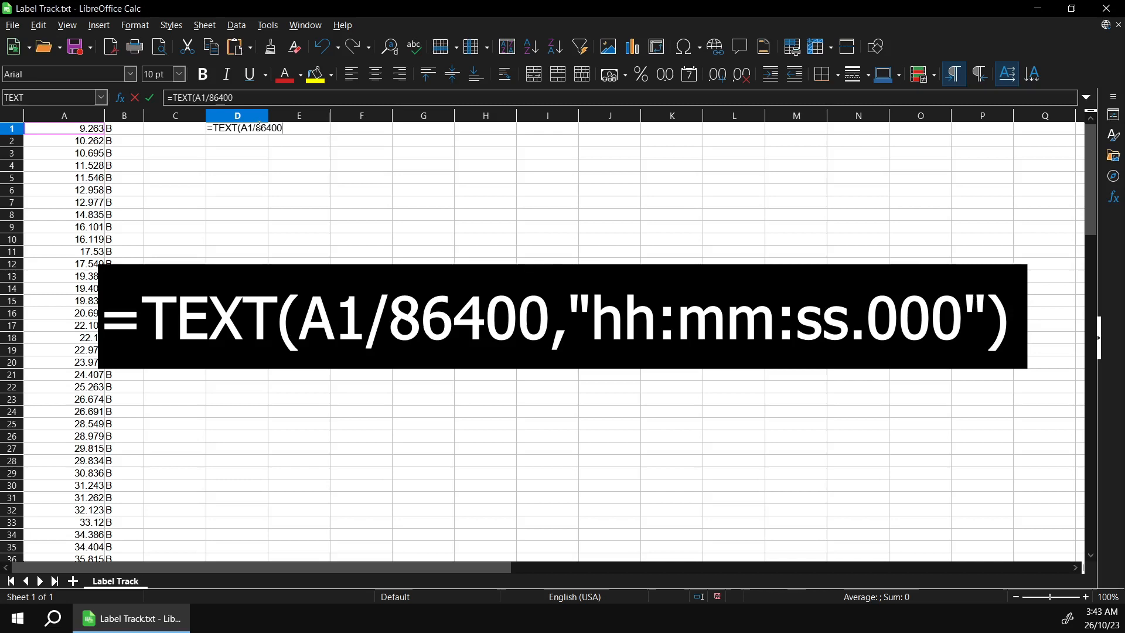
{"action": "type", "text": ",\""}
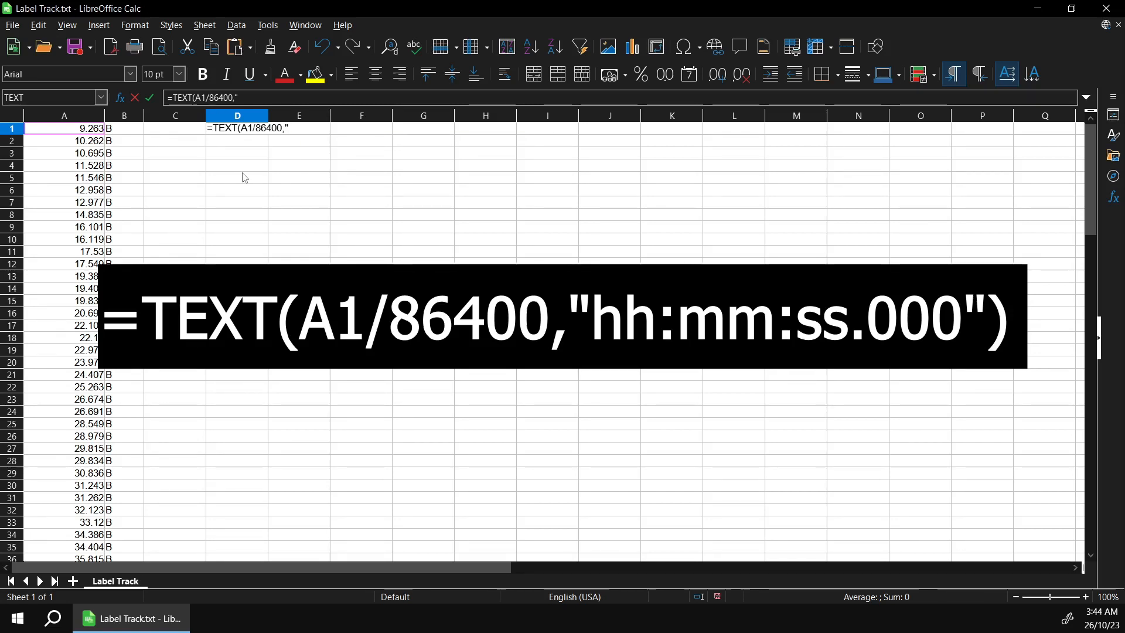
{"action": "type", "text": "hh"}
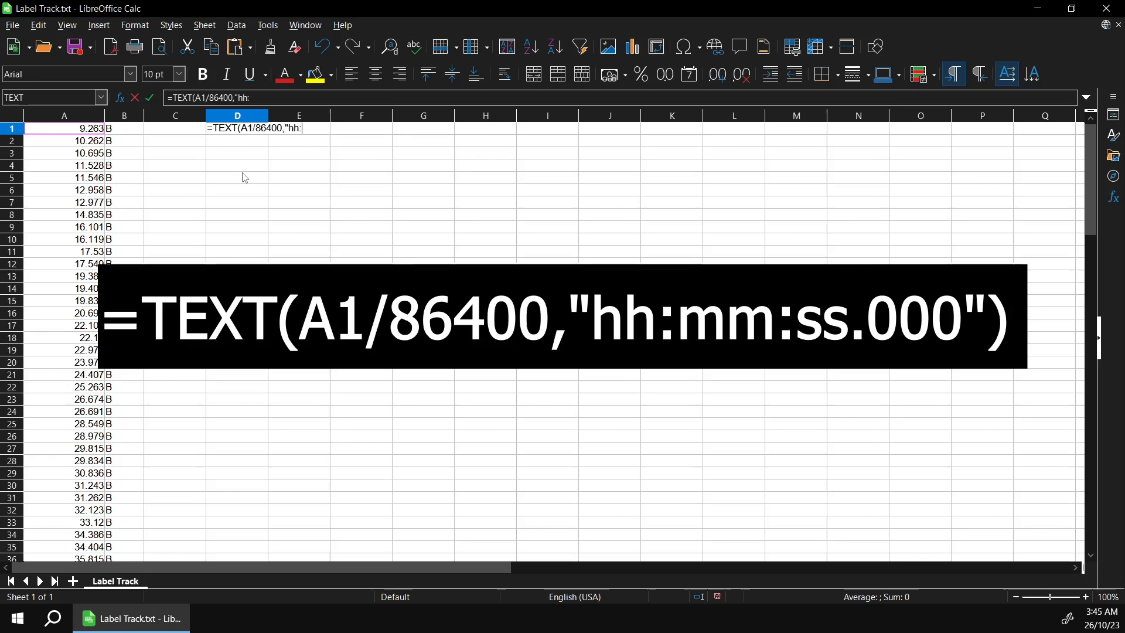
{"action": "type", "text": ":mm"}
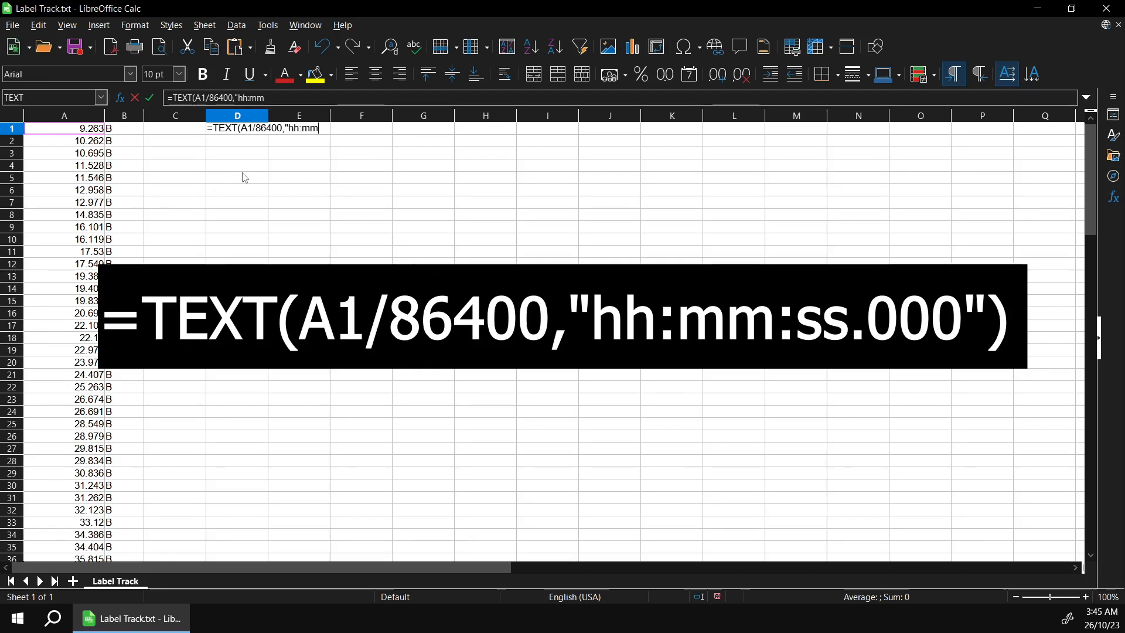
{"action": "type", "text": ":ss."}
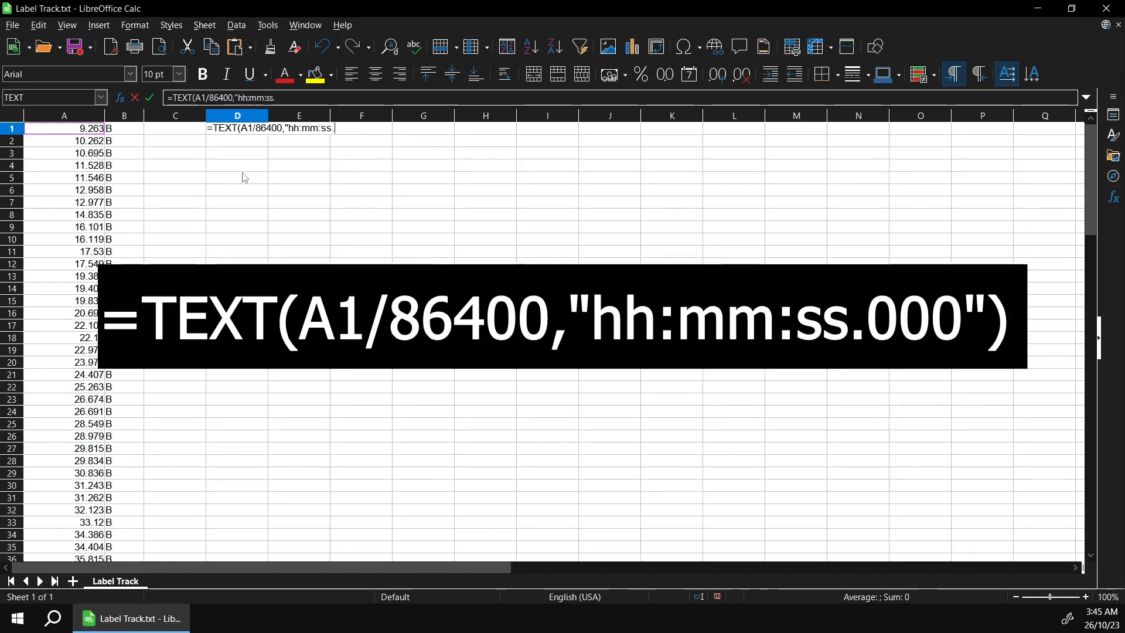
{"action": "type", "text": "000"}
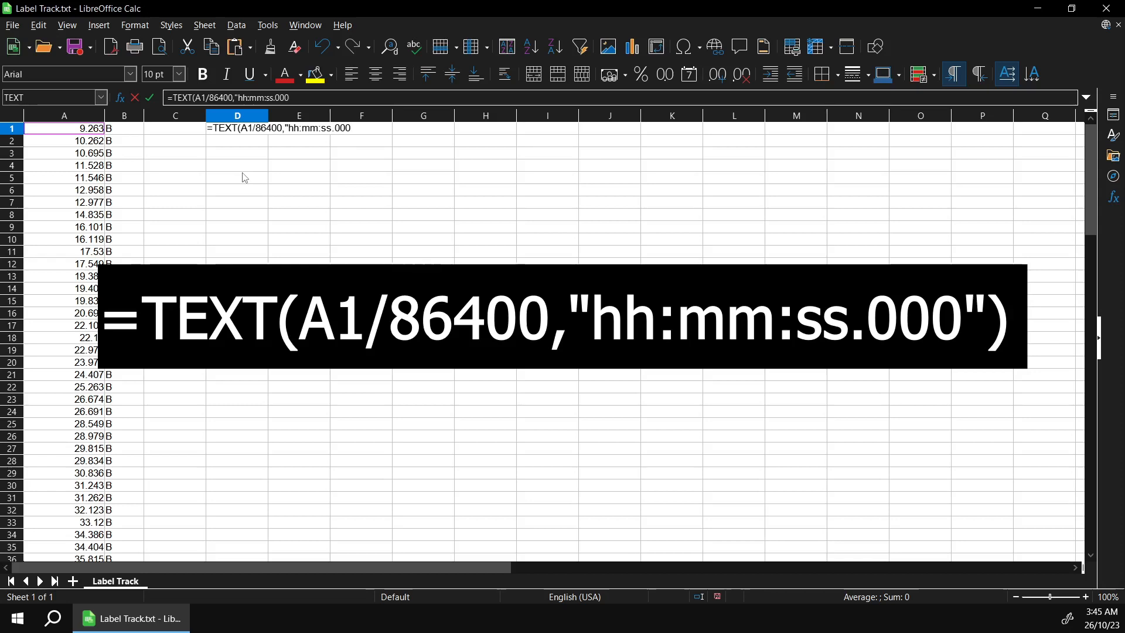
{"action": "type", "text": "\")"}
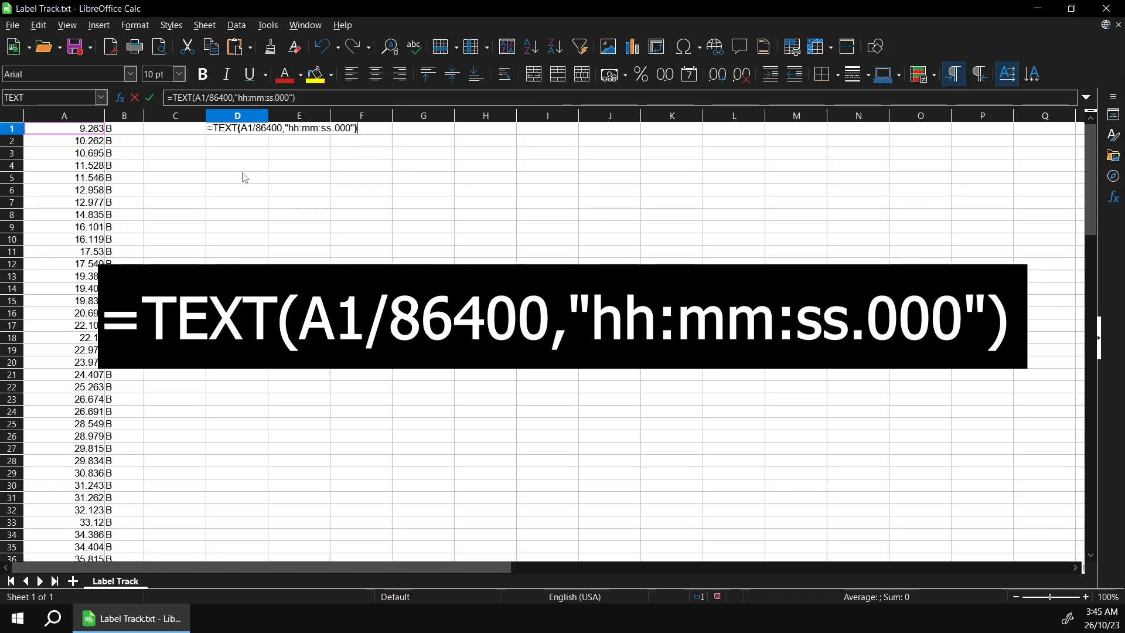
{"action": "key", "text": "Return"}
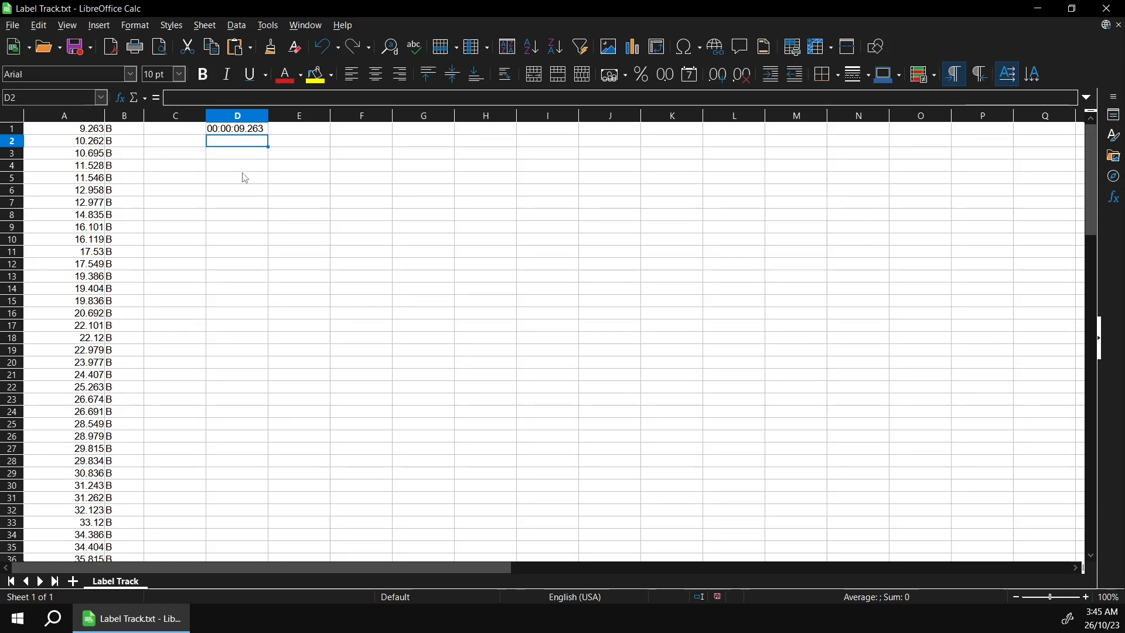
- Fill the timecode formula from cell D1 down to D99, covering every beat time in column A
{"action": "left_click", "coordinate": [250, 130]}
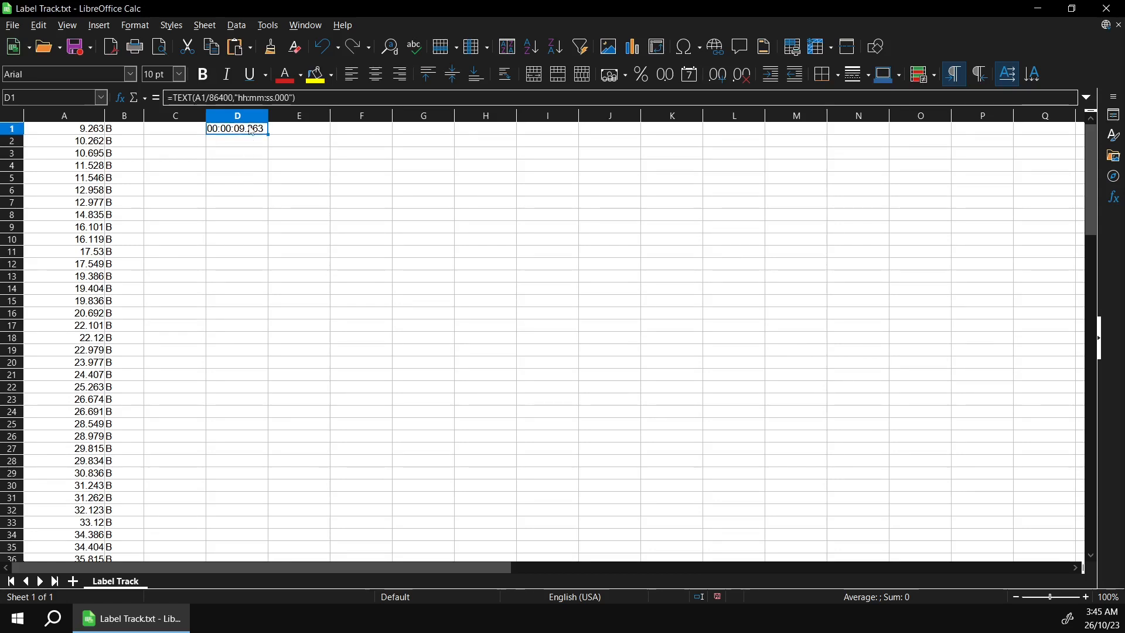
{"action": "left_click_drag", "start_coordinate": [271, 137], "coordinate": [262, 507]}
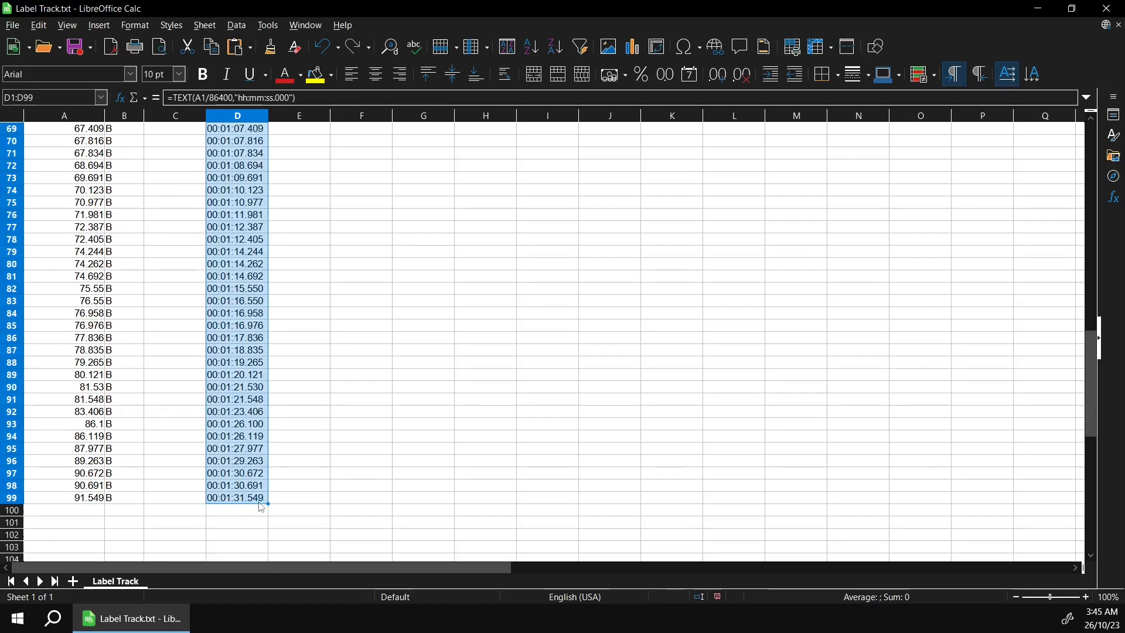
{"action": "left_click", "coordinate": [344, 412]}
{"action": "scroll", "coordinate": [344, 396], "scroll_direction": "up", "scroll_amount": 2}
{"action": "scroll", "coordinate": [344, 393], "scroll_direction": "up", "scroll_amount": 20}
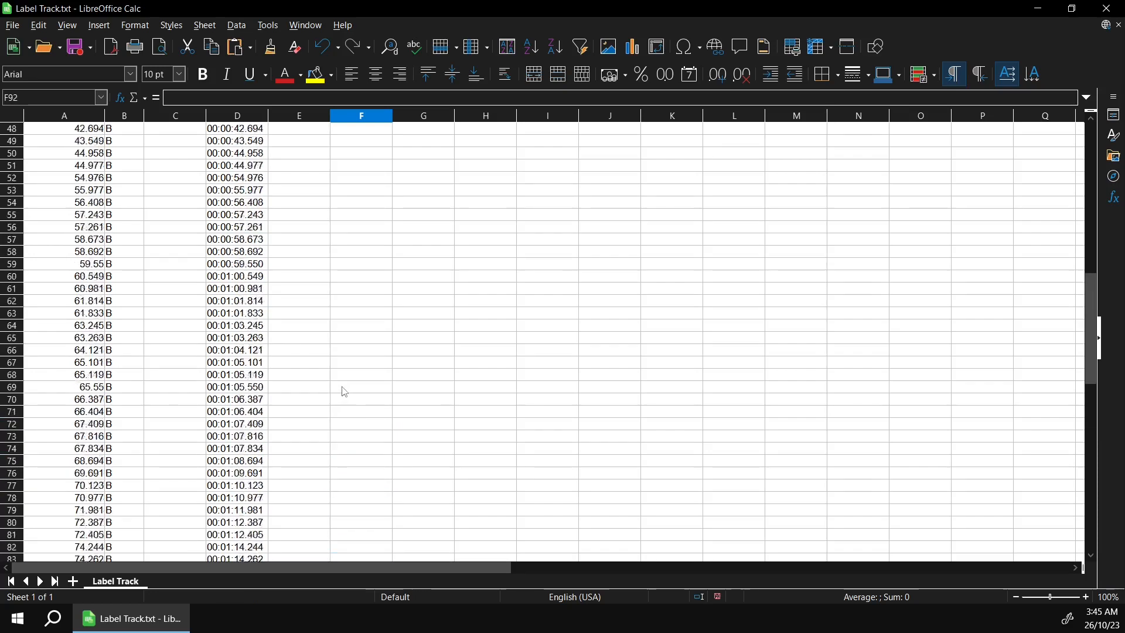
- Copy the converted timecodes in cells D1 to D99
{"action": "left_click", "coordinate": [221, 130]}
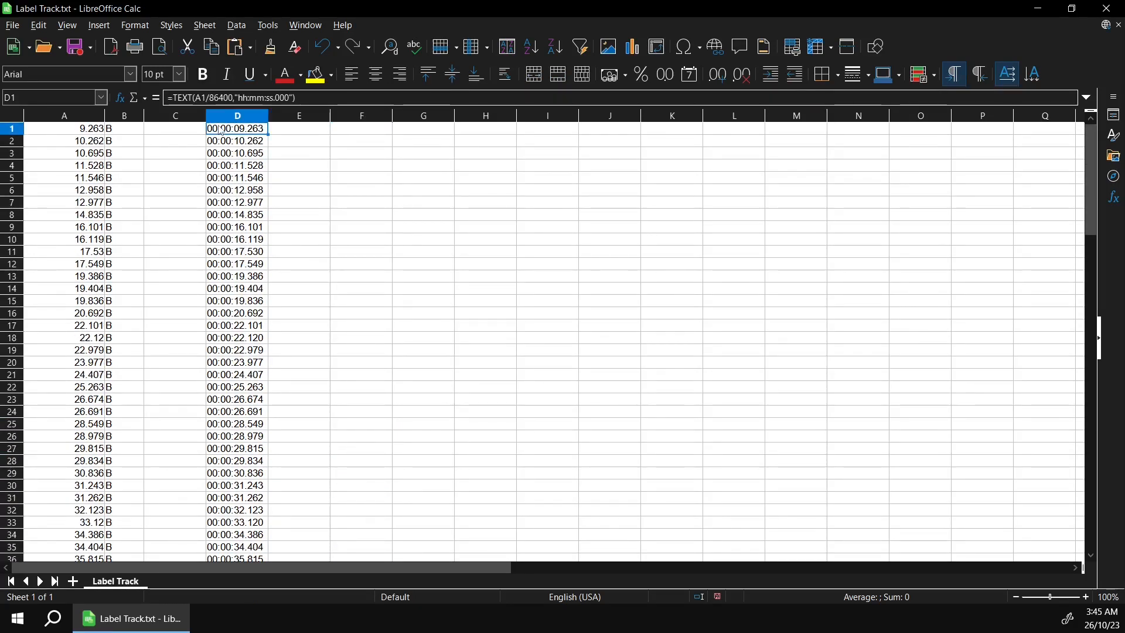
{"action": "scroll", "coordinate": [289, 314], "scroll_direction": "down", "scroll_amount": 20}
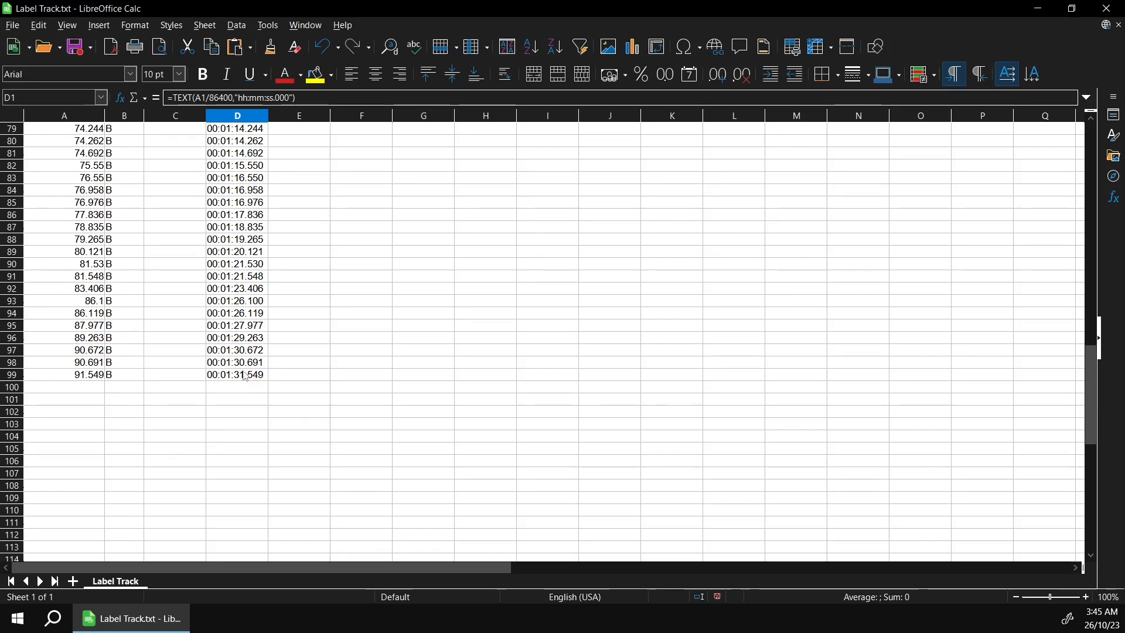
{"action": "left_click", "coordinate": [245, 376], "text": "shift"}
{"action": "right_click", "coordinate": [246, 376]}
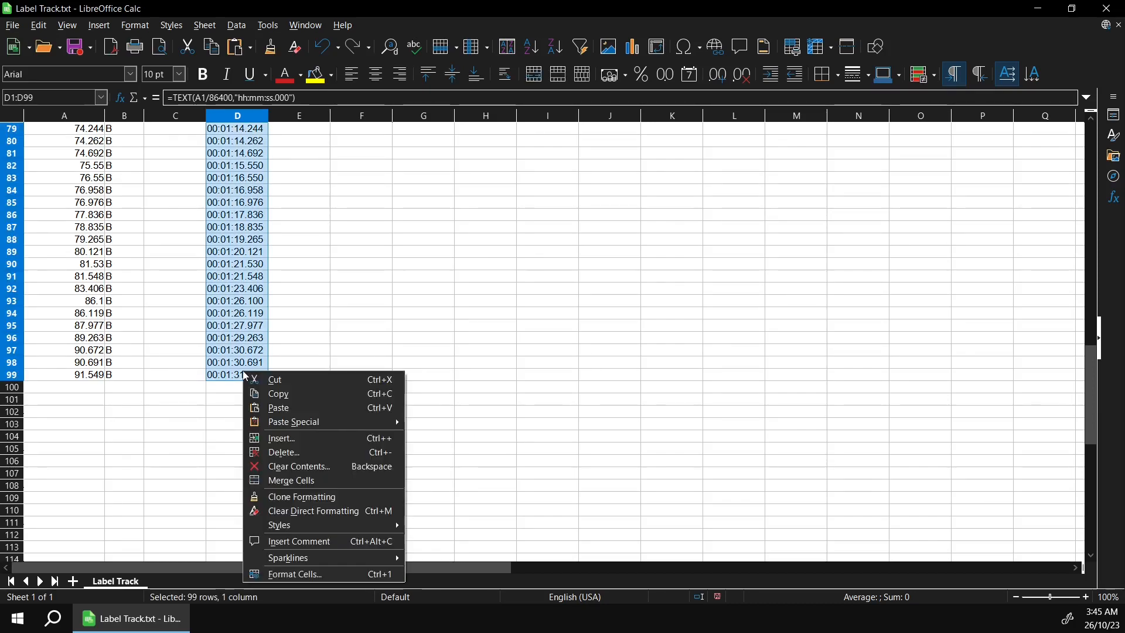
{"action": "left_click", "coordinate": [271, 396]}
- Create a new spreadsheet and paste the copied timecodes at cell A1 as text only
{"action": "left_click", "coordinate": [14, 47]}
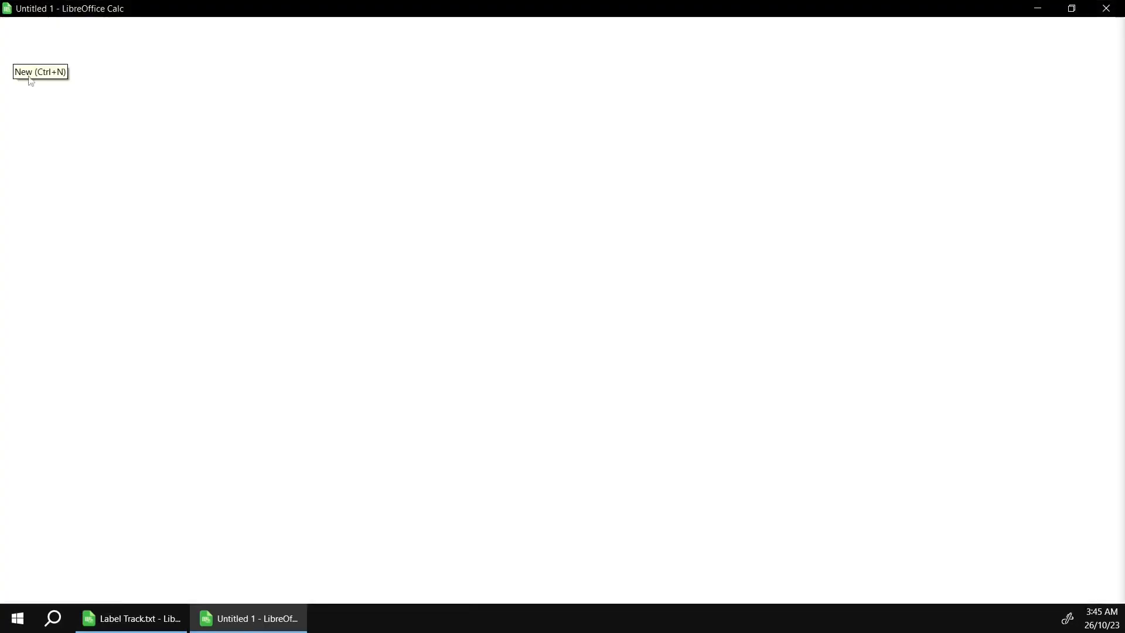
{"action": "right_click", "coordinate": [49, 128]}
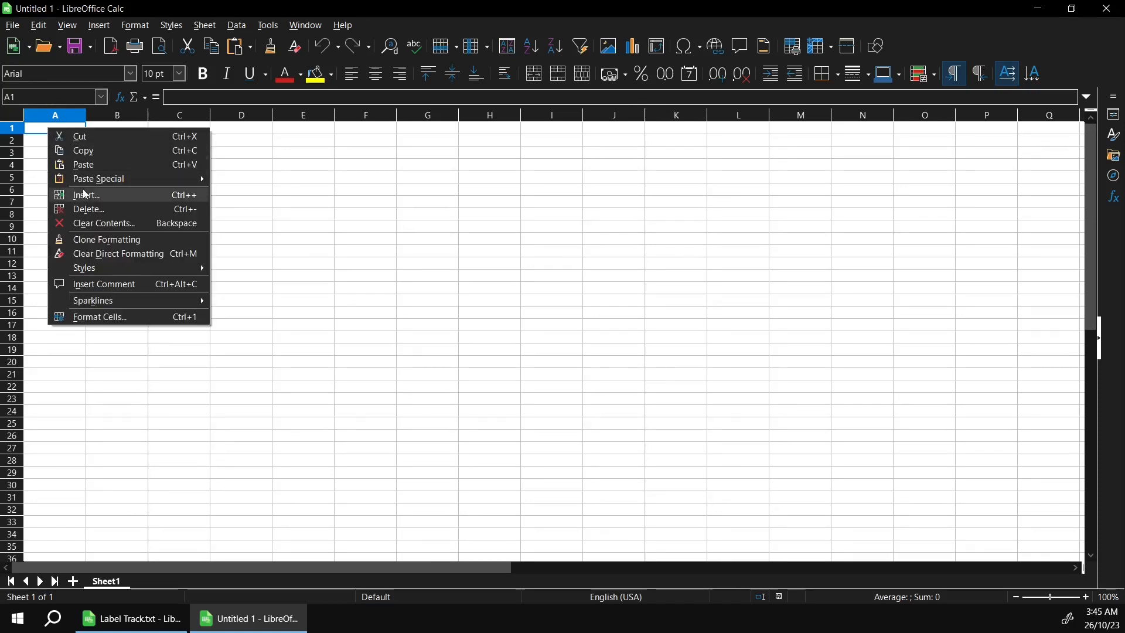
{"action": "mouse_move", "coordinate": [176, 180]}
{"action": "left_click", "coordinate": [263, 253]}
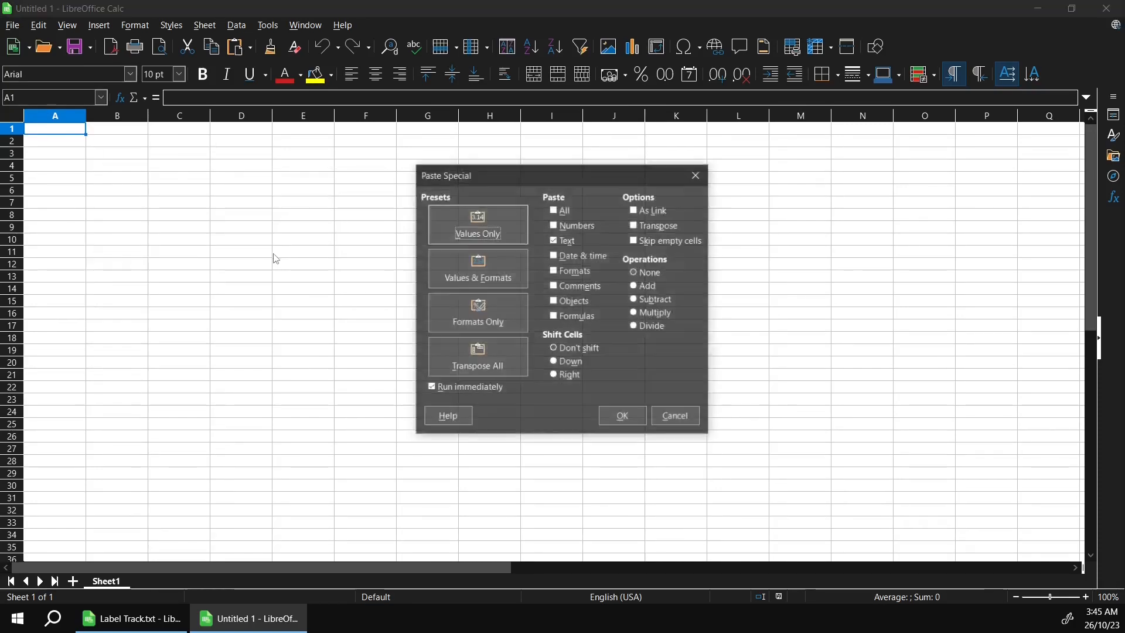
{"action": "left_click", "coordinate": [570, 240]}
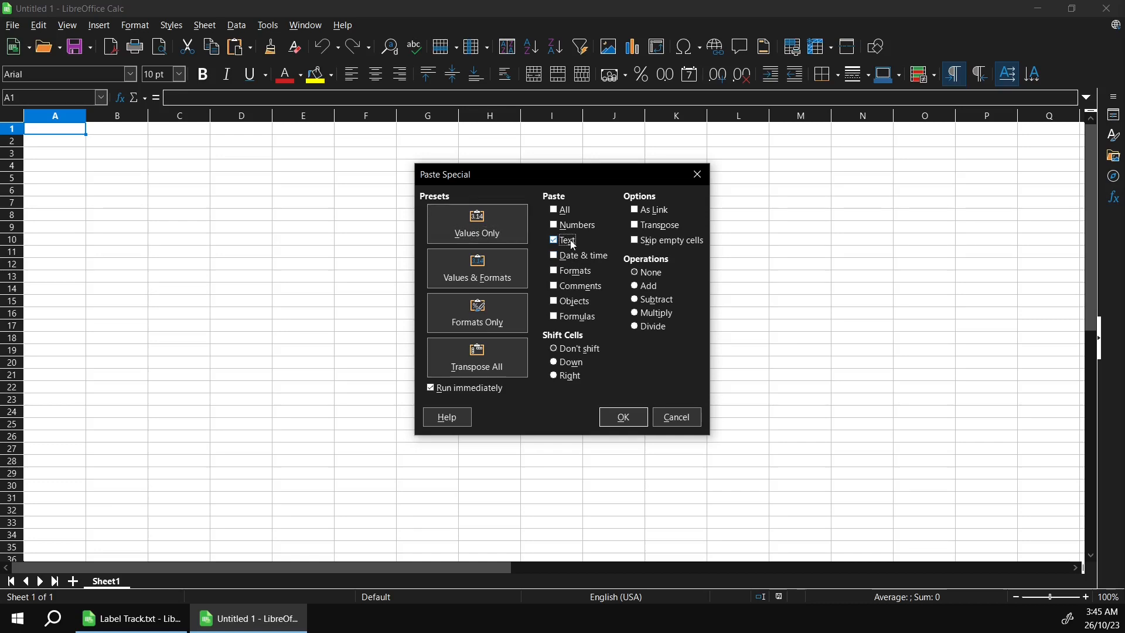
{"action": "left_click", "coordinate": [570, 239]}
{"action": "left_click", "coordinate": [624, 418]}
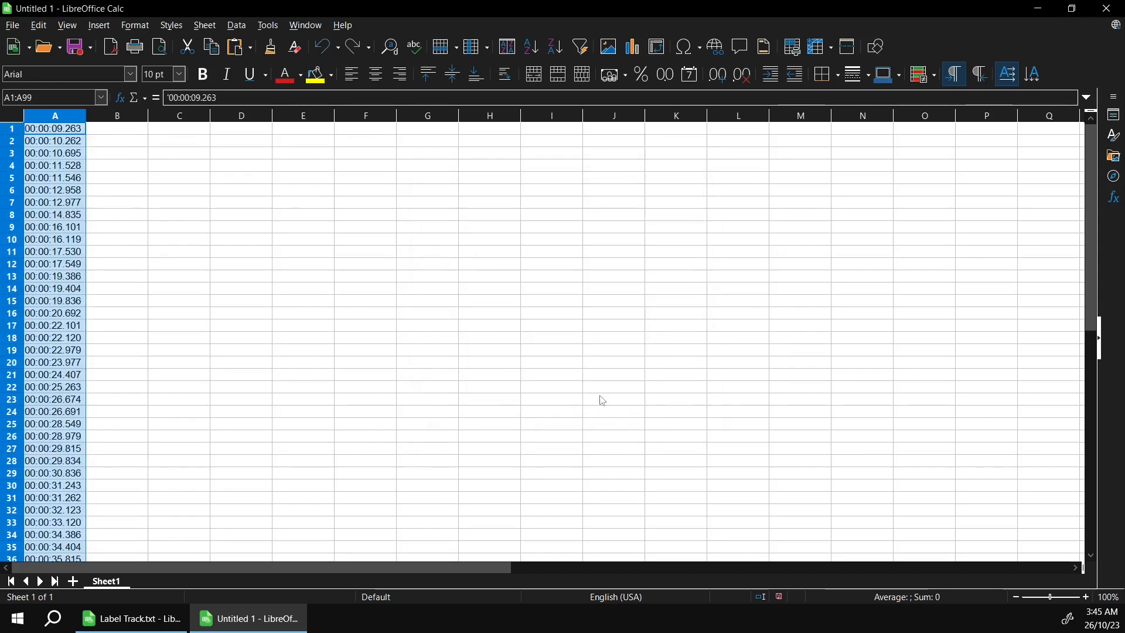
- Number the timecodes in column B by entering 1 in B1 and filling the series down to B99
{"action": "left_click", "coordinate": [140, 131]}
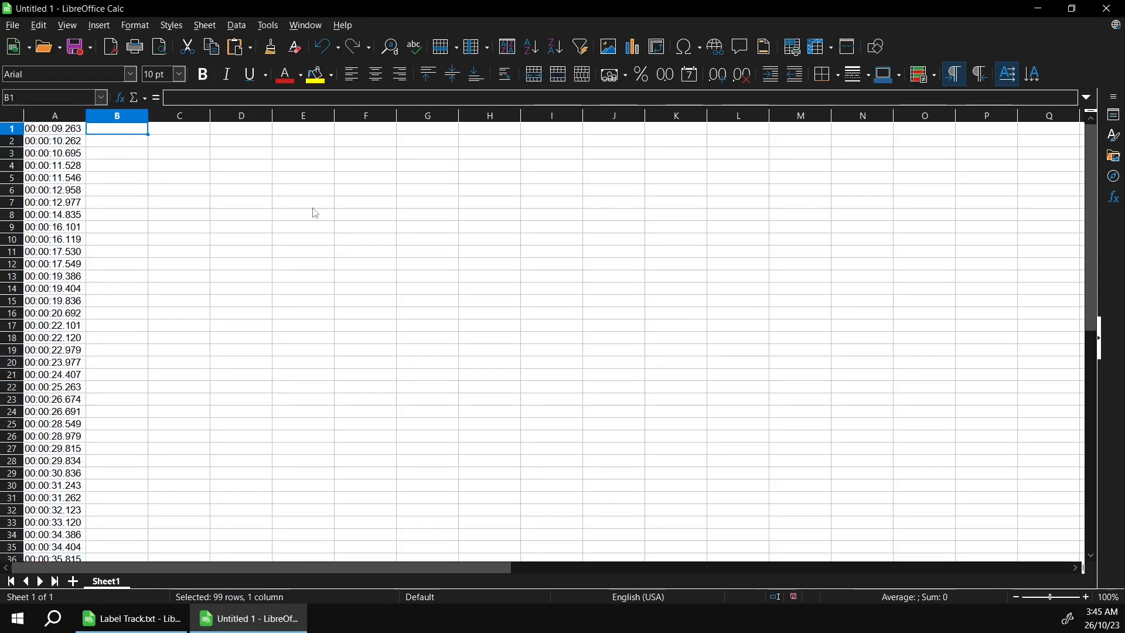
{"action": "type", "text": "1"}
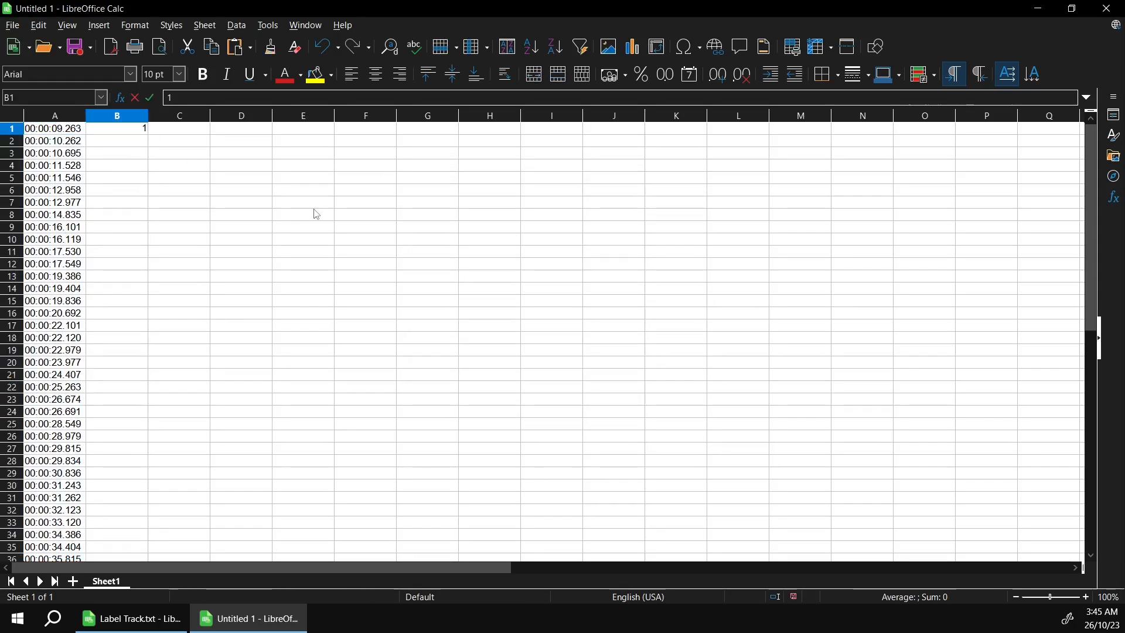
{"action": "key", "text": "Return"}
{"action": "left_click", "coordinate": [127, 131]}
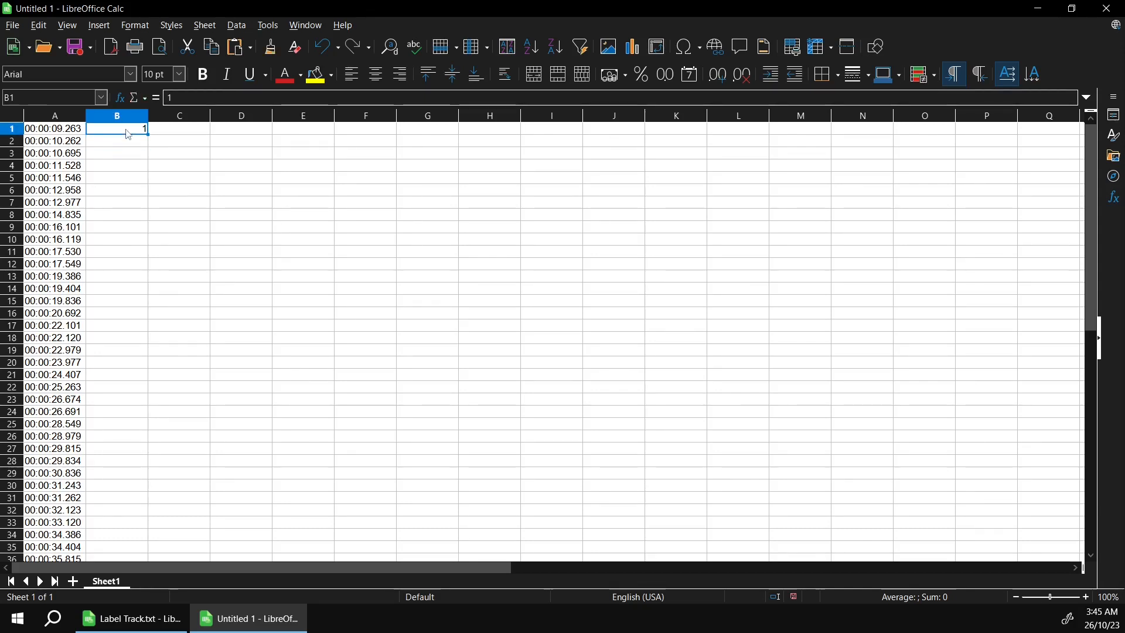
{"action": "left_click_drag", "start_coordinate": [146, 133], "coordinate": [120, 380]}
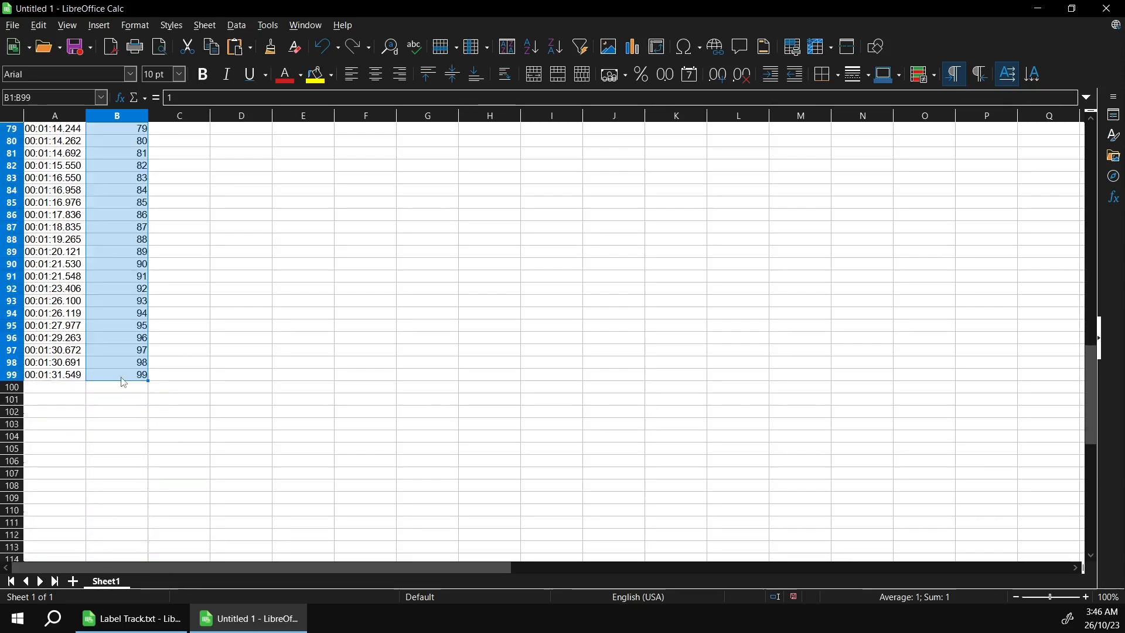
{"action": "scroll", "coordinate": [170, 269], "scroll_direction": "up", "scroll_amount": 19}
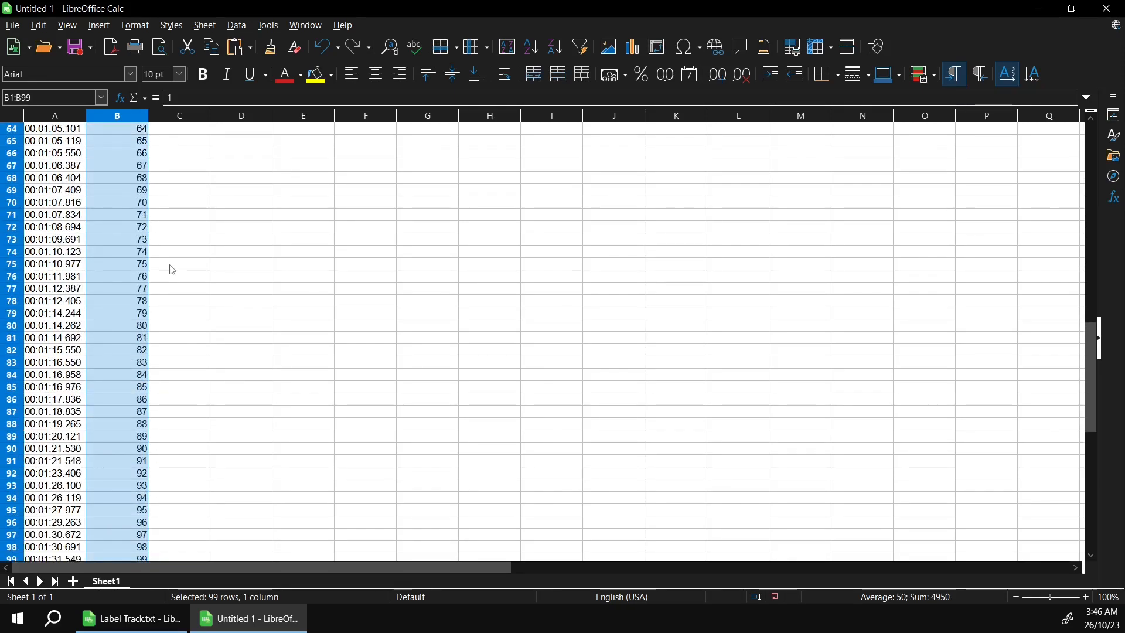
{"action": "scroll", "coordinate": [173, 270], "scroll_direction": "up", "scroll_amount": 7}
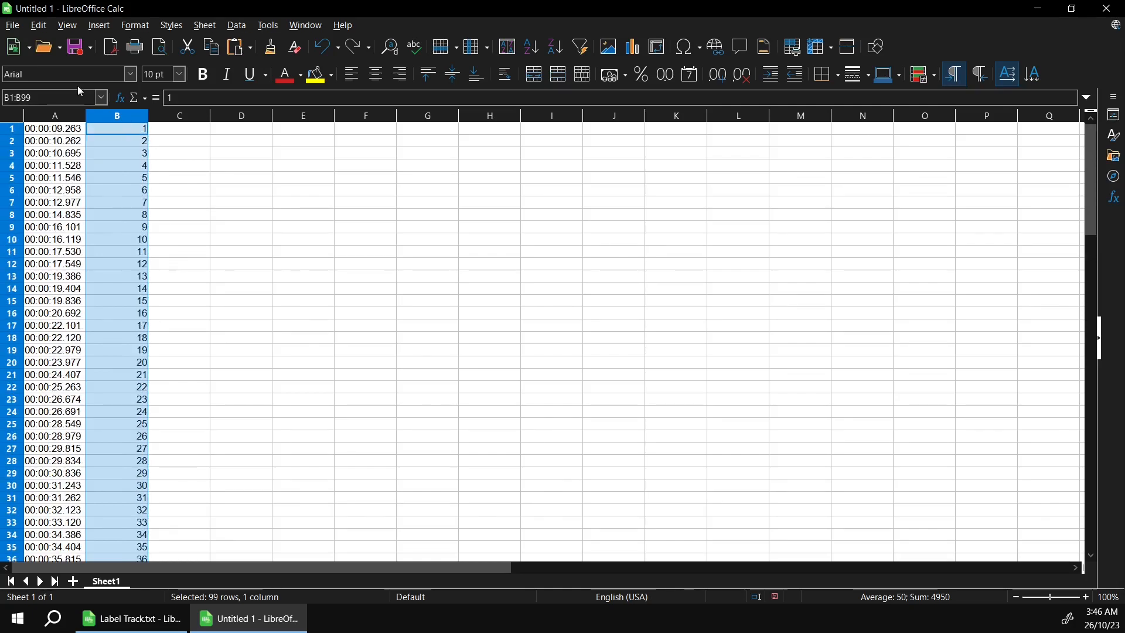
- Save the new spreadsheet in Text CSV format under the file name Untitled 1.txt, keeping the CSV format
{"action": "left_click", "coordinate": [12, 26]}
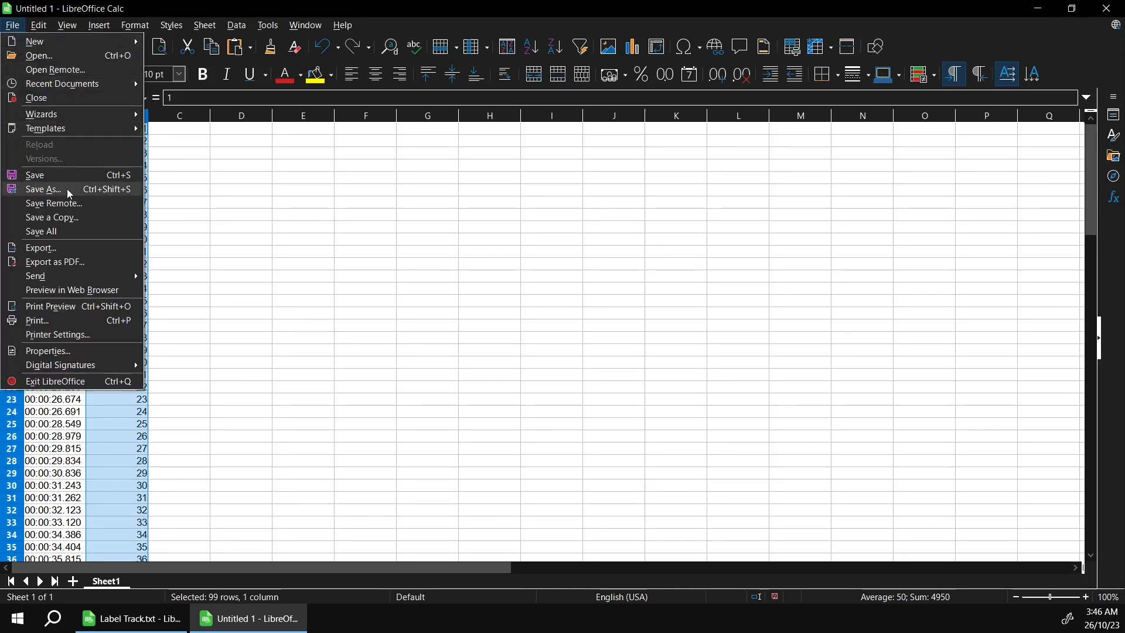
{"action": "left_click", "coordinate": [36, 189]}
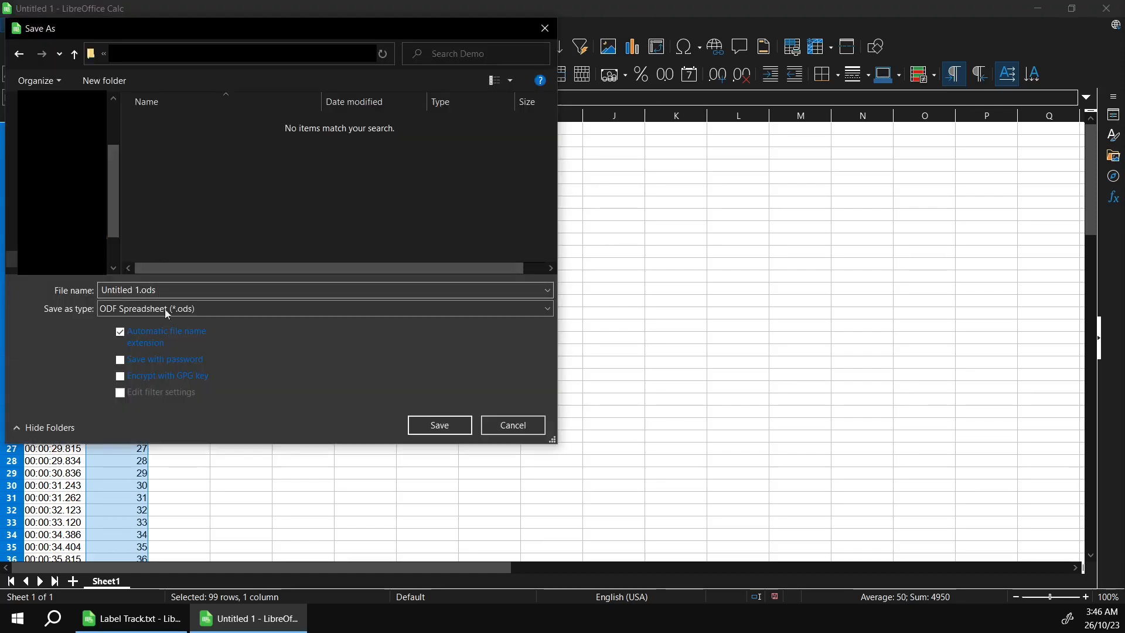
{"action": "left_click", "coordinate": [170, 309]}
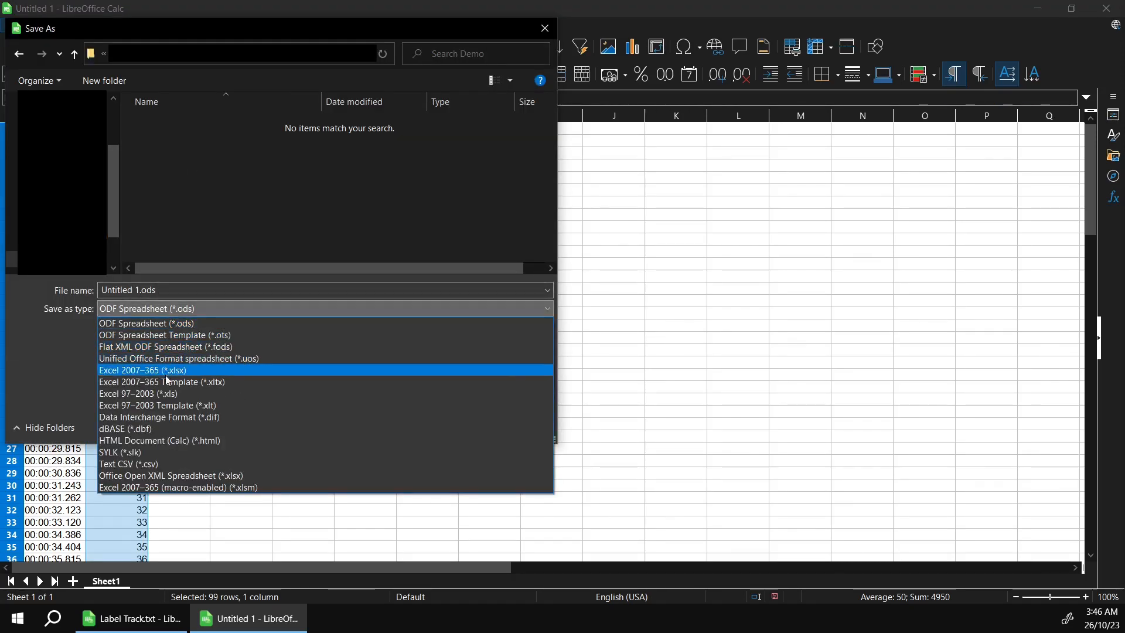
{"action": "left_click", "coordinate": [169, 464]}
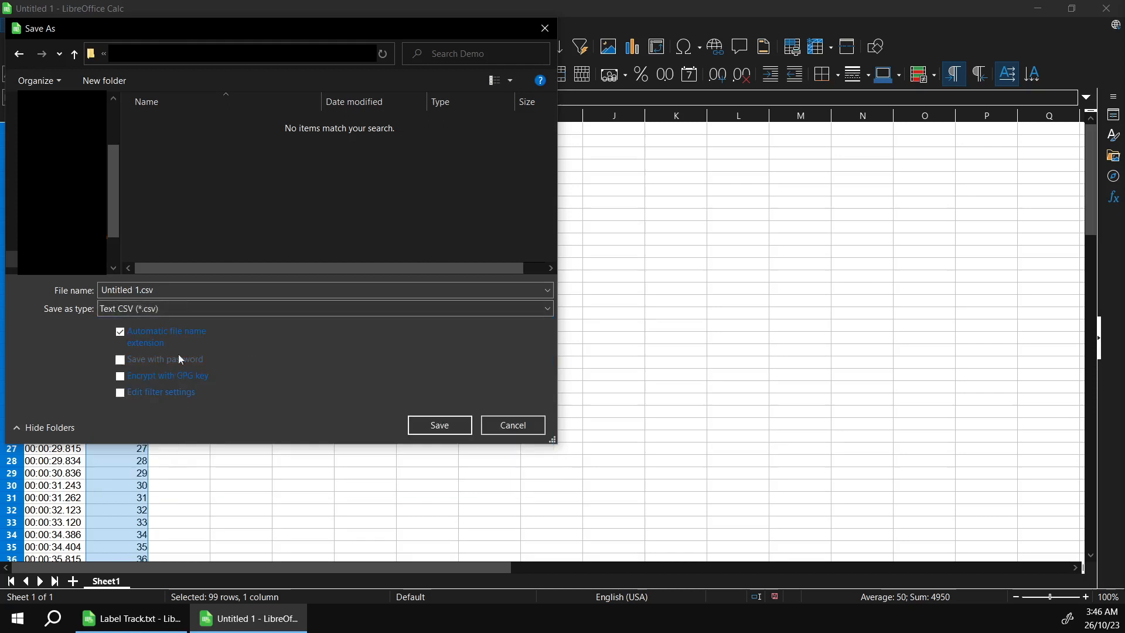
{"action": "double_click", "coordinate": [190, 290]}
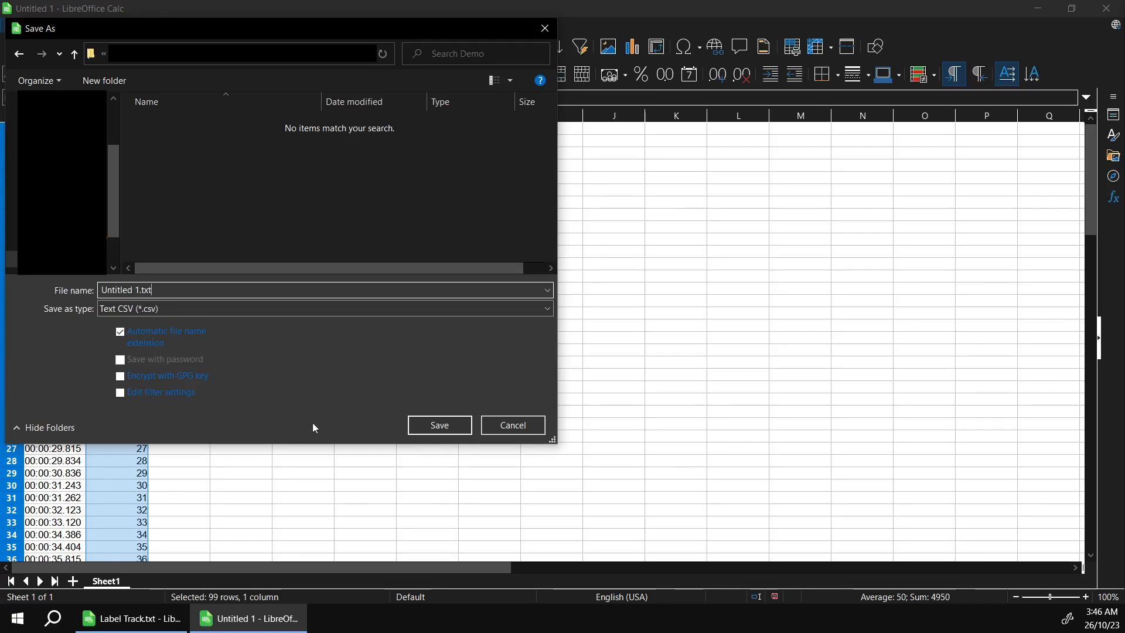
{"action": "left_click", "coordinate": [427, 431]}
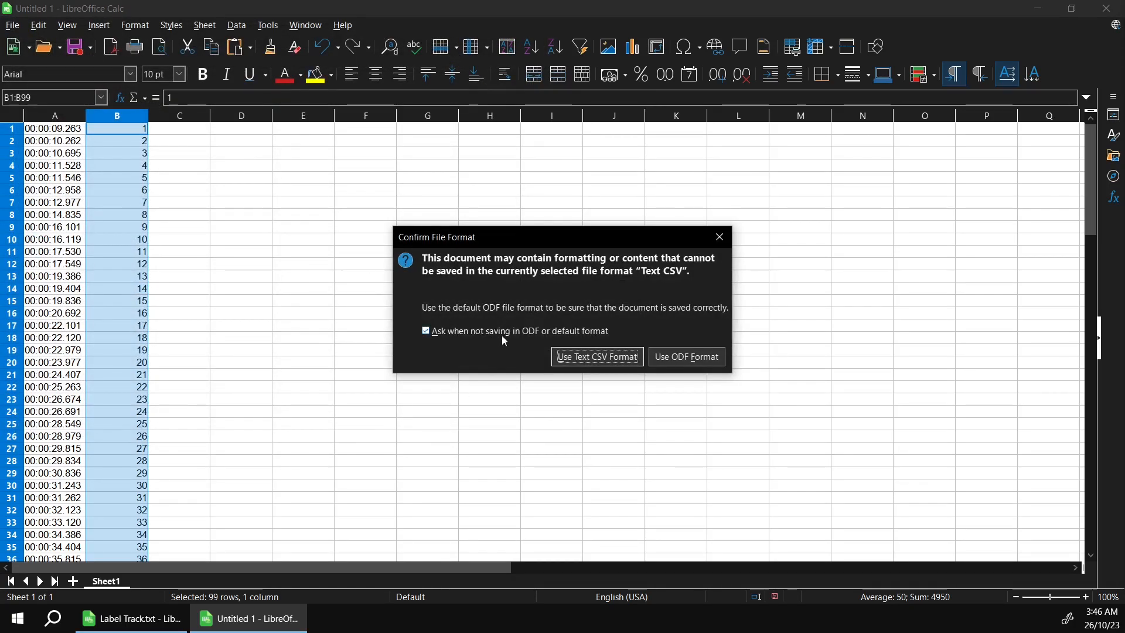
{"action": "left_click", "coordinate": [599, 357]}
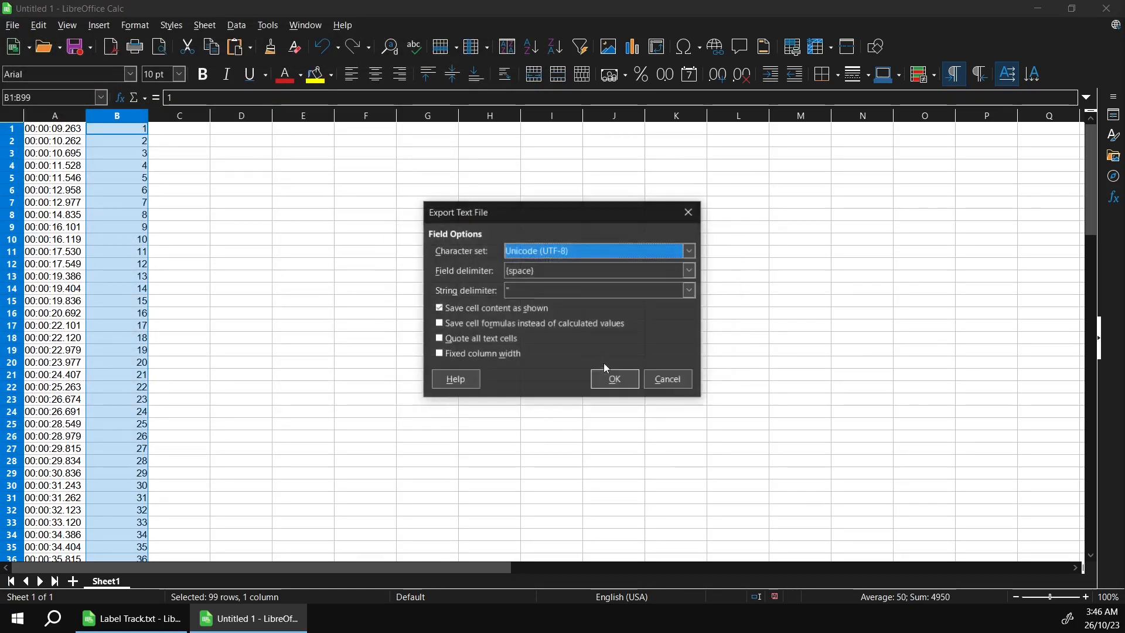
- Clear the string delimiter in the text export options and export the file with a space as field delimiter
{"action": "left_click", "coordinate": [539, 289]}
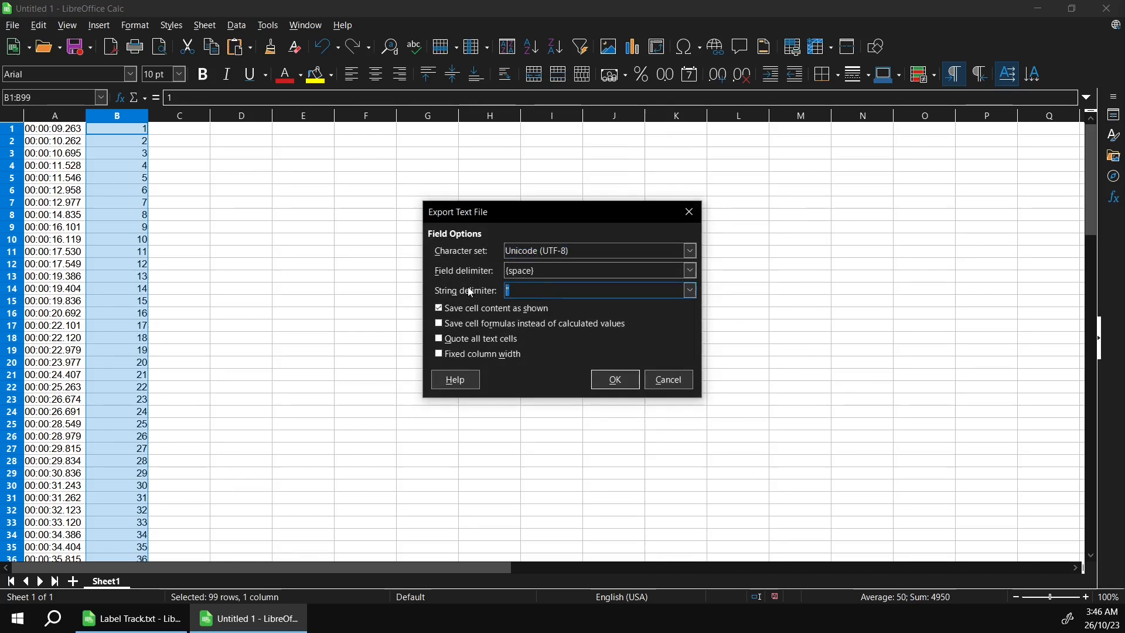
{"action": "key", "text": "BackSpace"}
{"action": "left_click", "coordinate": [620, 386]}
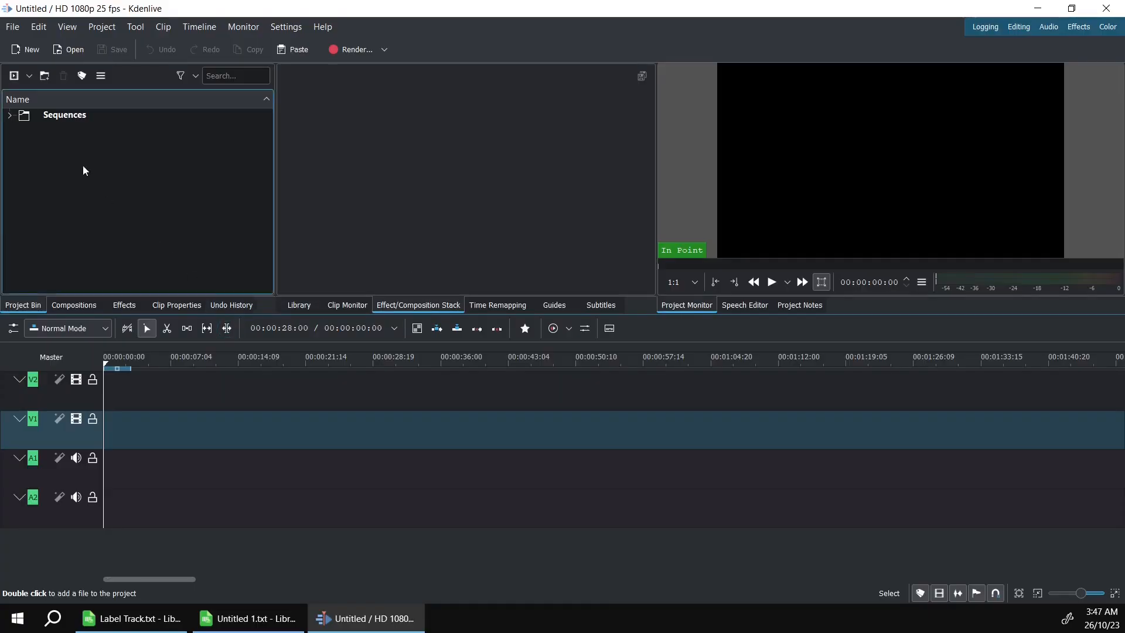
- Switch to Kdenlive, add abstract-fashion-pop-131283.mp3 to the project bin and place it at the start of audio track A1
{"action": "left_click_drag", "start_coordinate": [667, 218], "coordinate": [182, 214]}
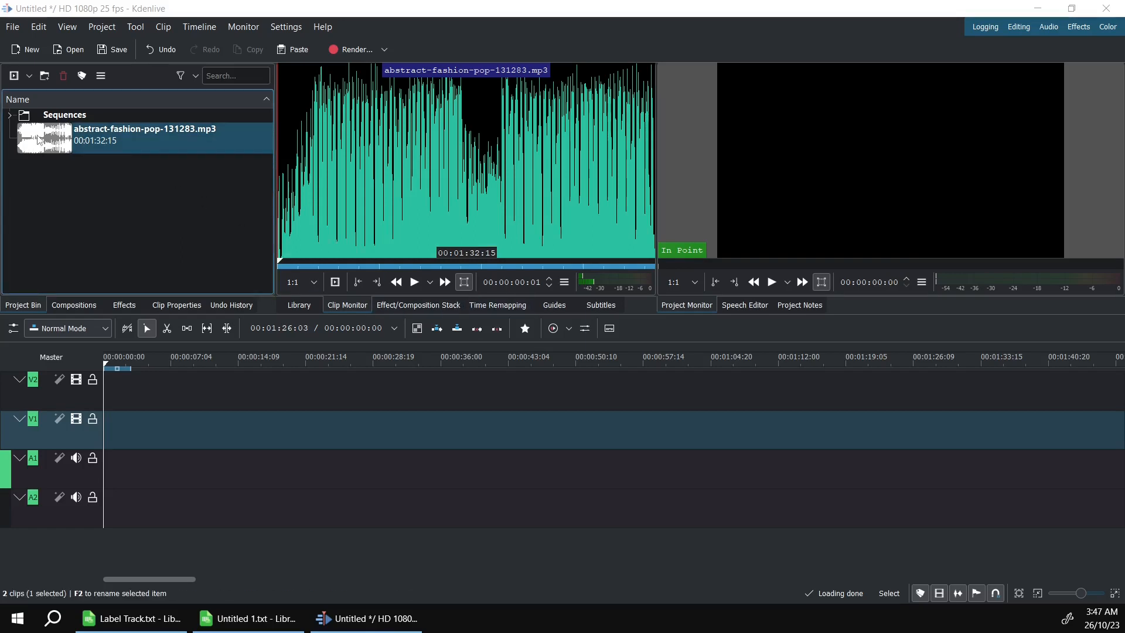
{"action": "left_click_drag", "start_coordinate": [40, 141], "coordinate": [97, 492]}
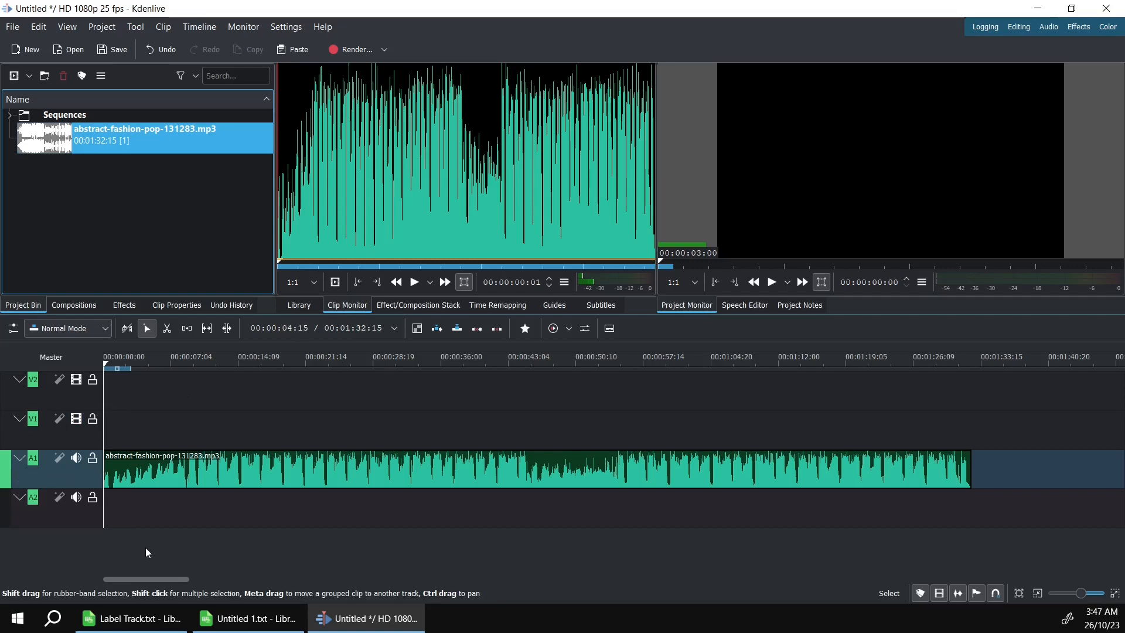
{"action": "left_click", "coordinate": [130, 517]}
{"action": "key", "text": "Home"}
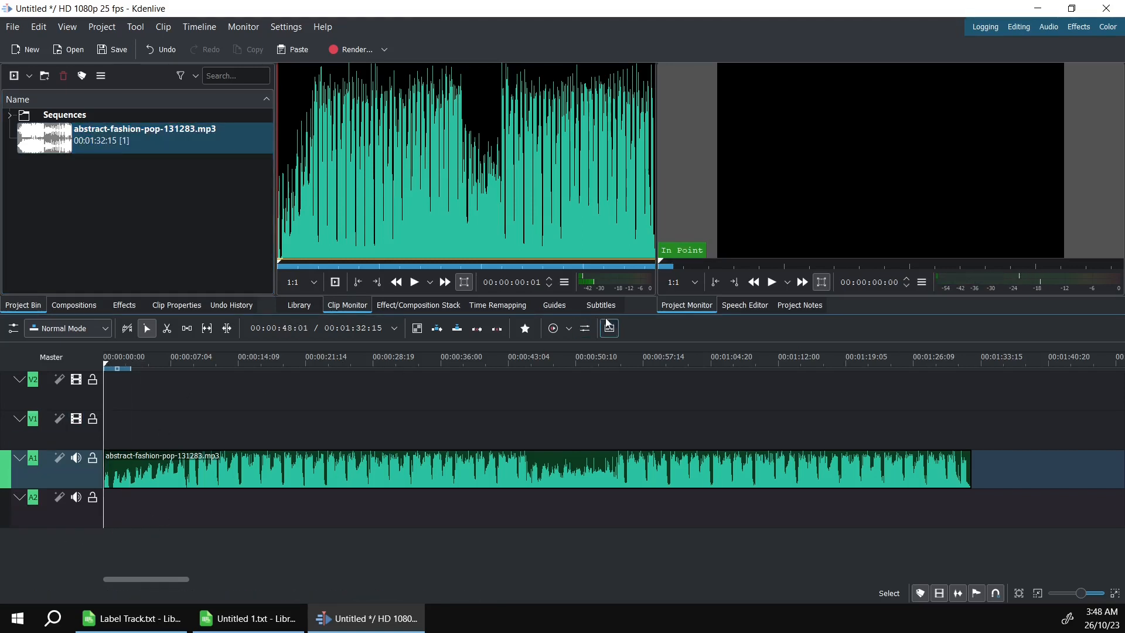
- Import the plain text file Untitled 1.txt as timeline guides
{"action": "left_click", "coordinate": [557, 305]}
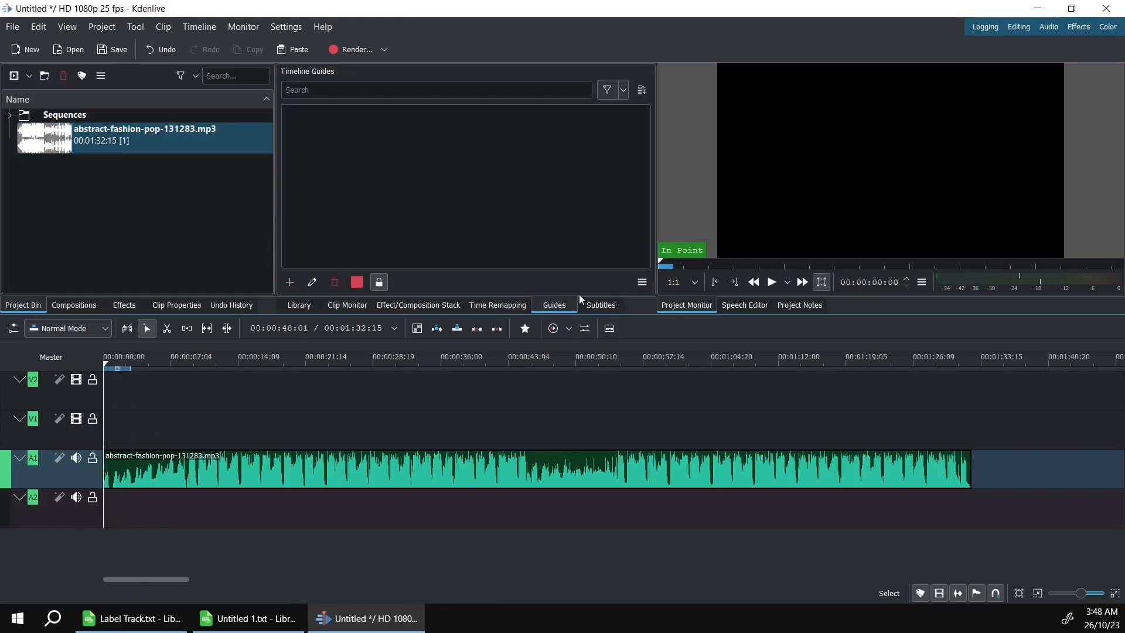
{"action": "left_click", "coordinate": [643, 287]}
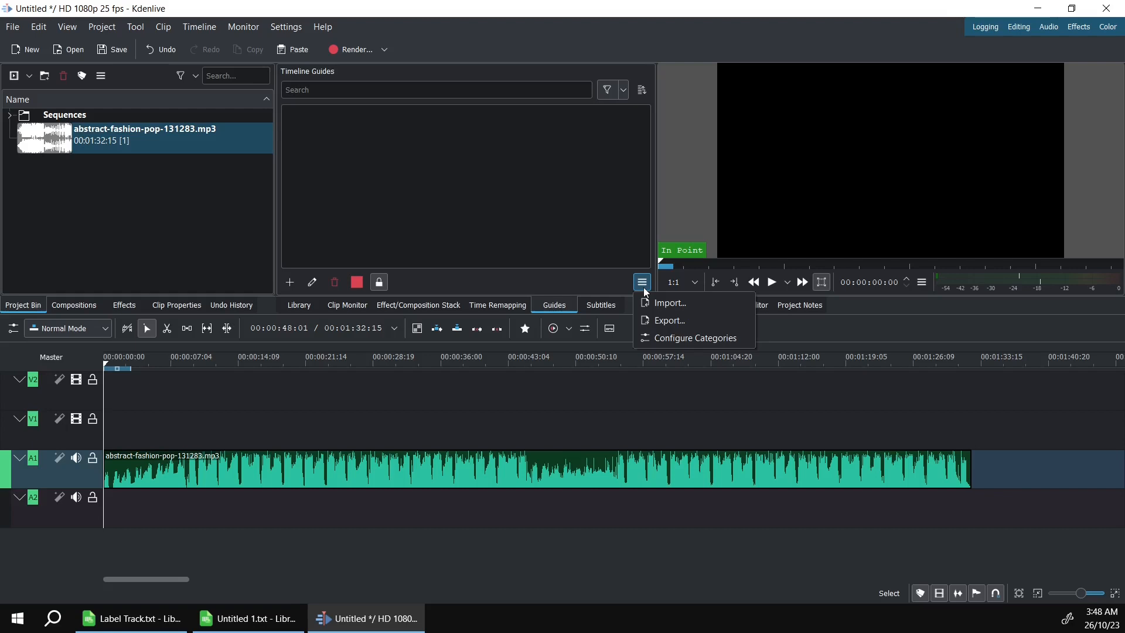
{"action": "left_click", "coordinate": [674, 304]}
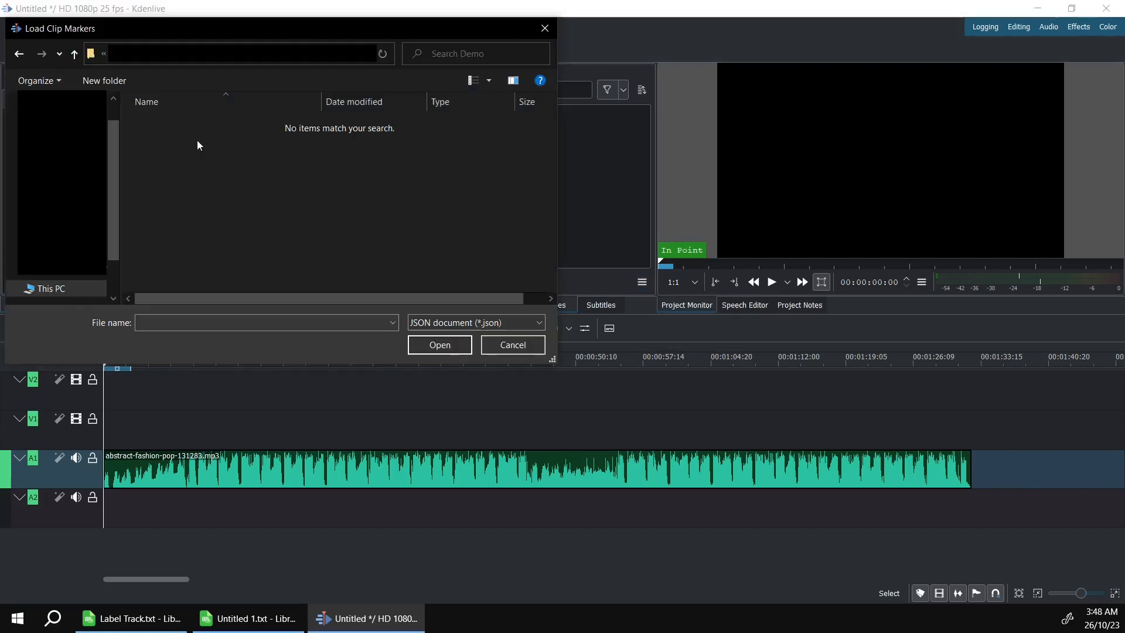
{"action": "left_click", "coordinate": [418, 321]}
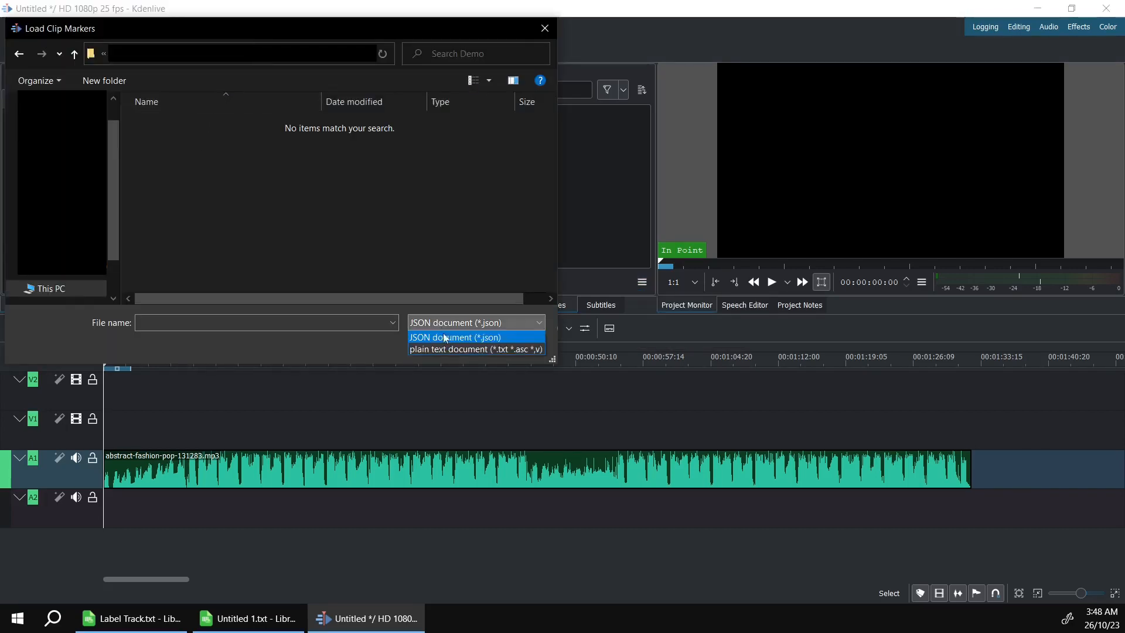
{"action": "left_click", "coordinate": [449, 352]}
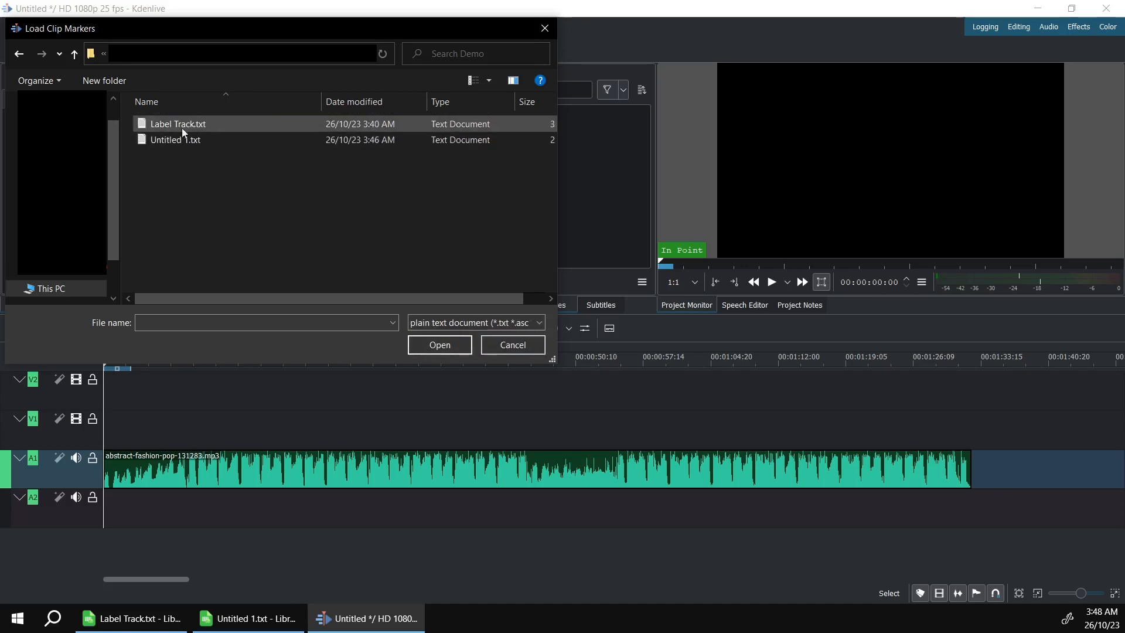
{"action": "left_click", "coordinate": [171, 141]}
{"action": "left_click", "coordinate": [441, 343]}
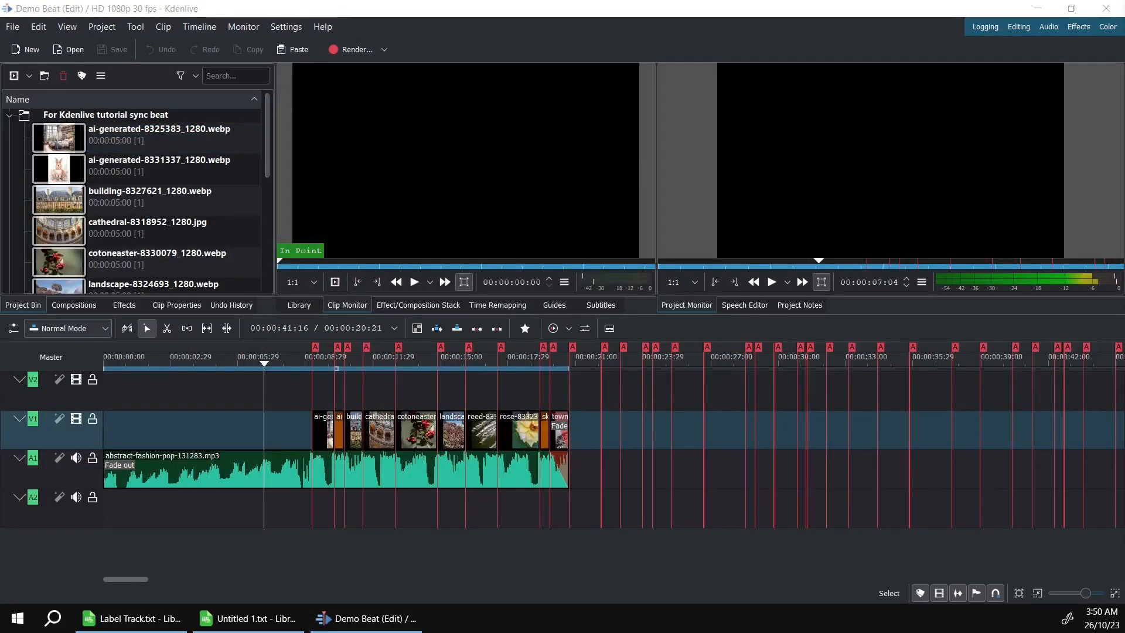
- Play the Demo Beat (Edit) timeline to preview the images cut to the beat guides
{"action": "left_click", "coordinate": [767, 285]}
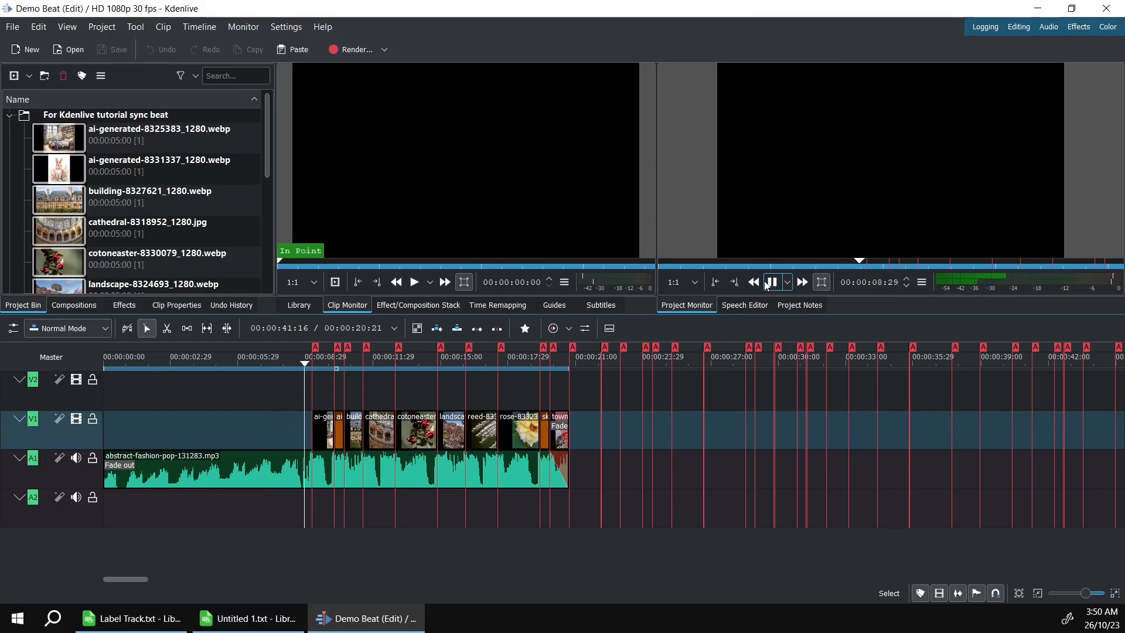